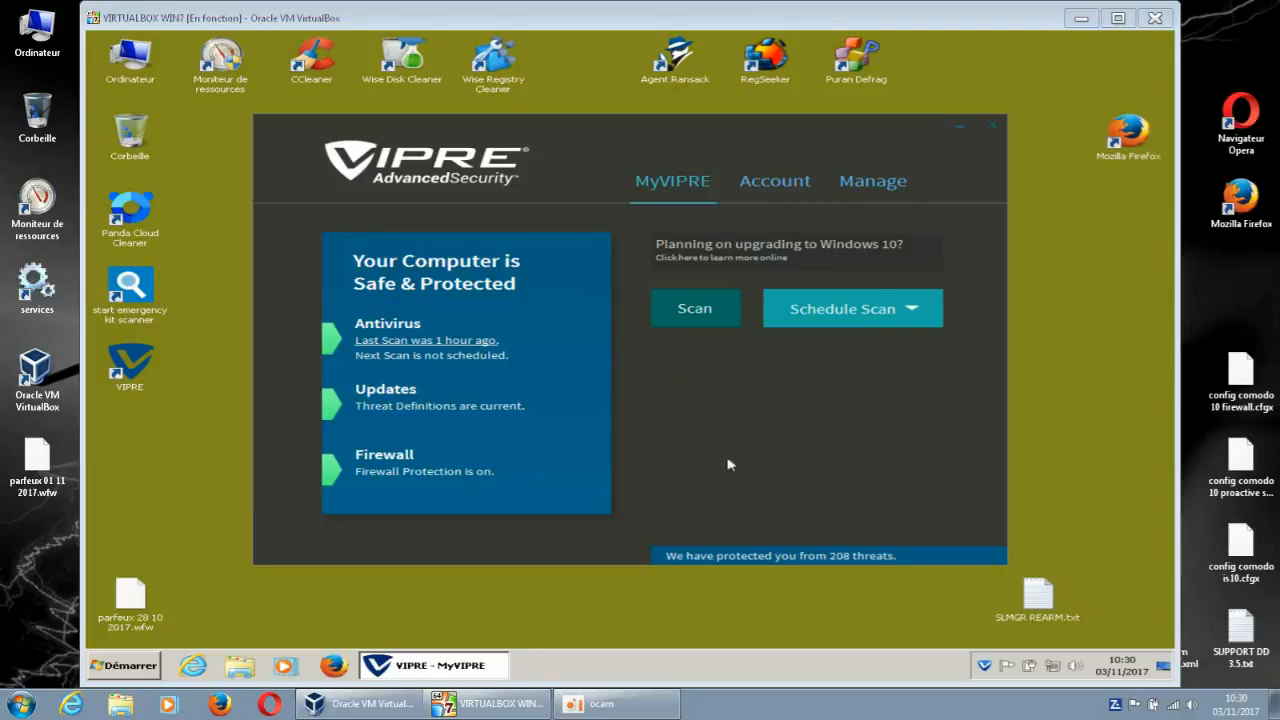
Step: Open the rule manager in the firewall settings and look through the app rules down to the end of the list
left_click(685, 300)
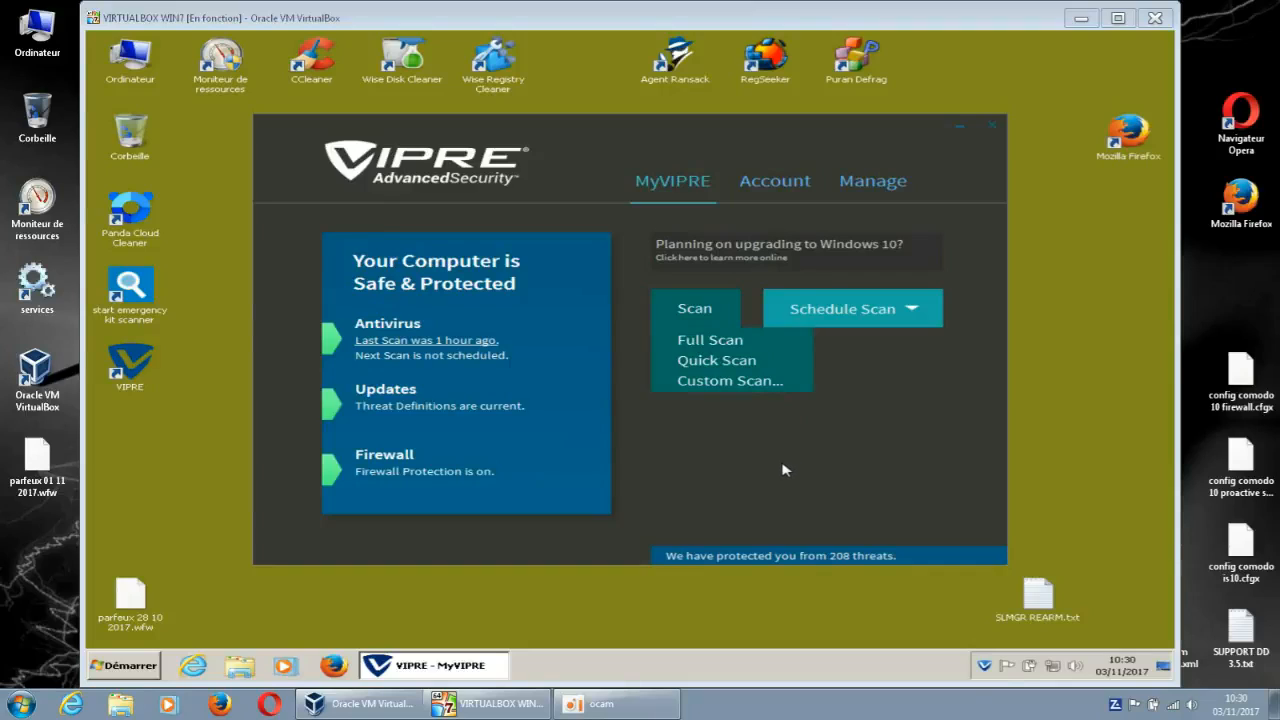
left_click(387, 464)
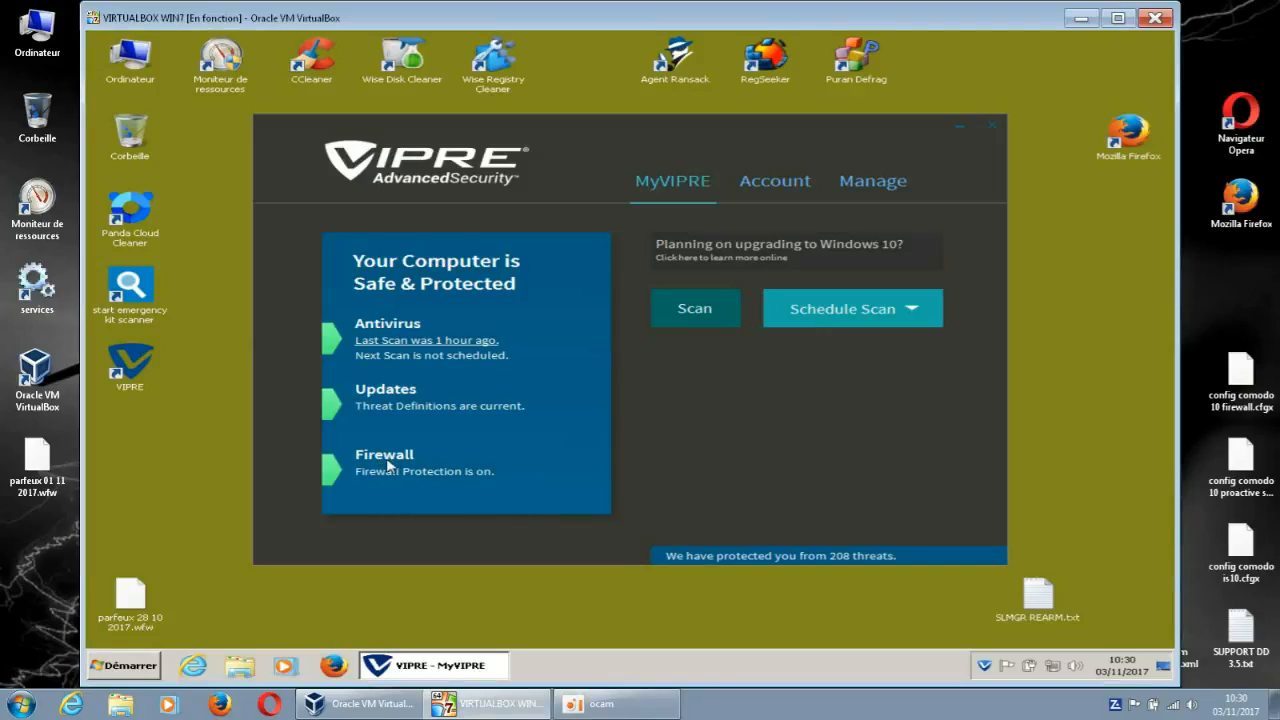
left_click(387, 464)
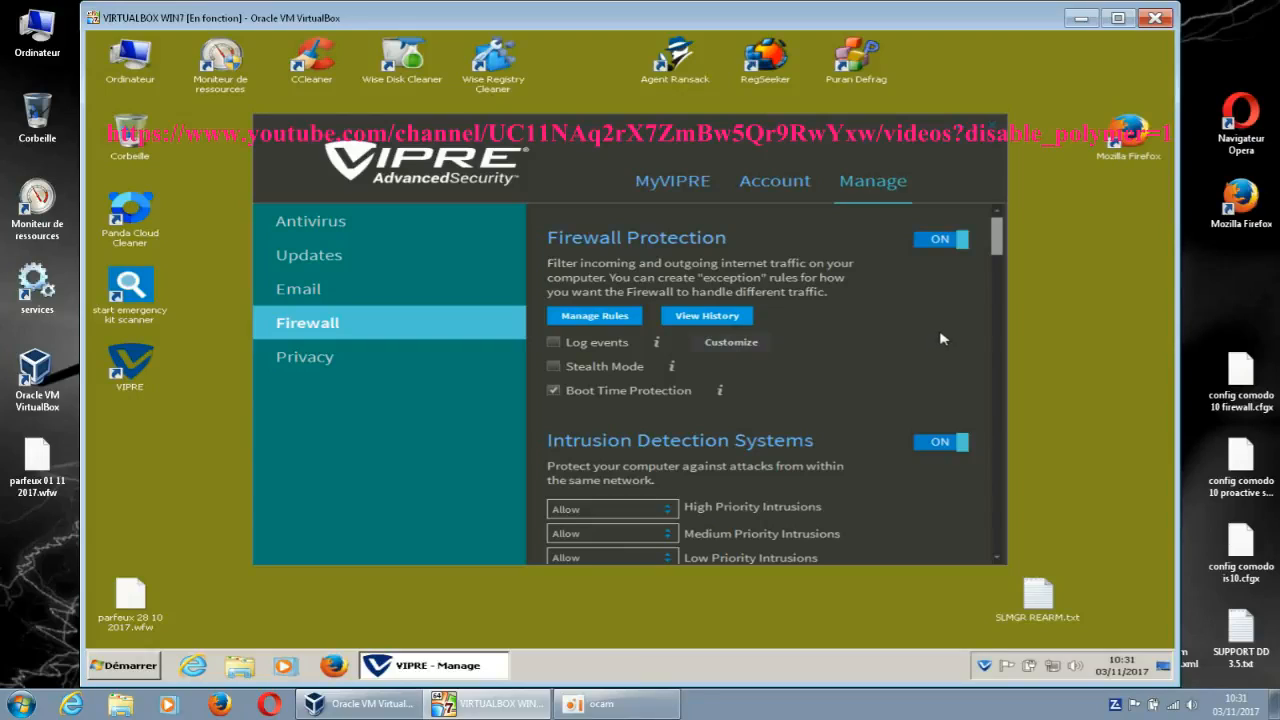
left_click(616, 320)
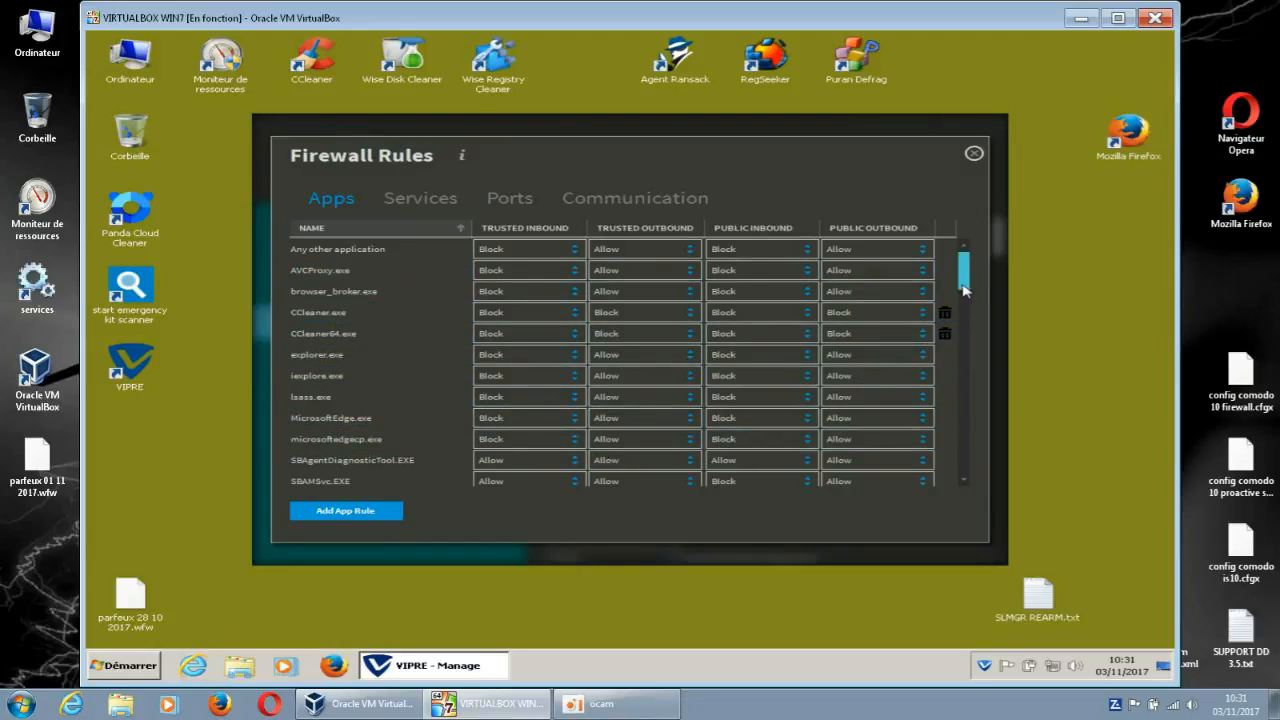
scroll(964, 300, "down", 3)
scroll(967, 348, "down", 5)
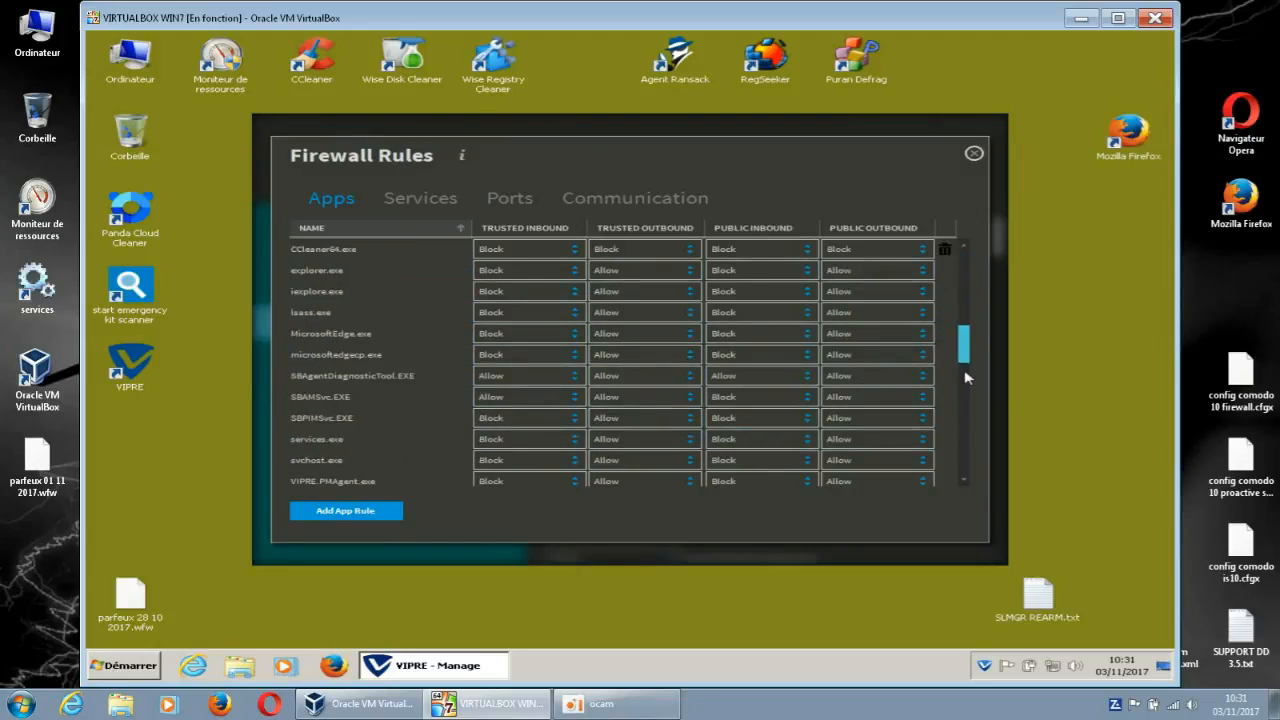
scroll(965, 440, "down", 3)
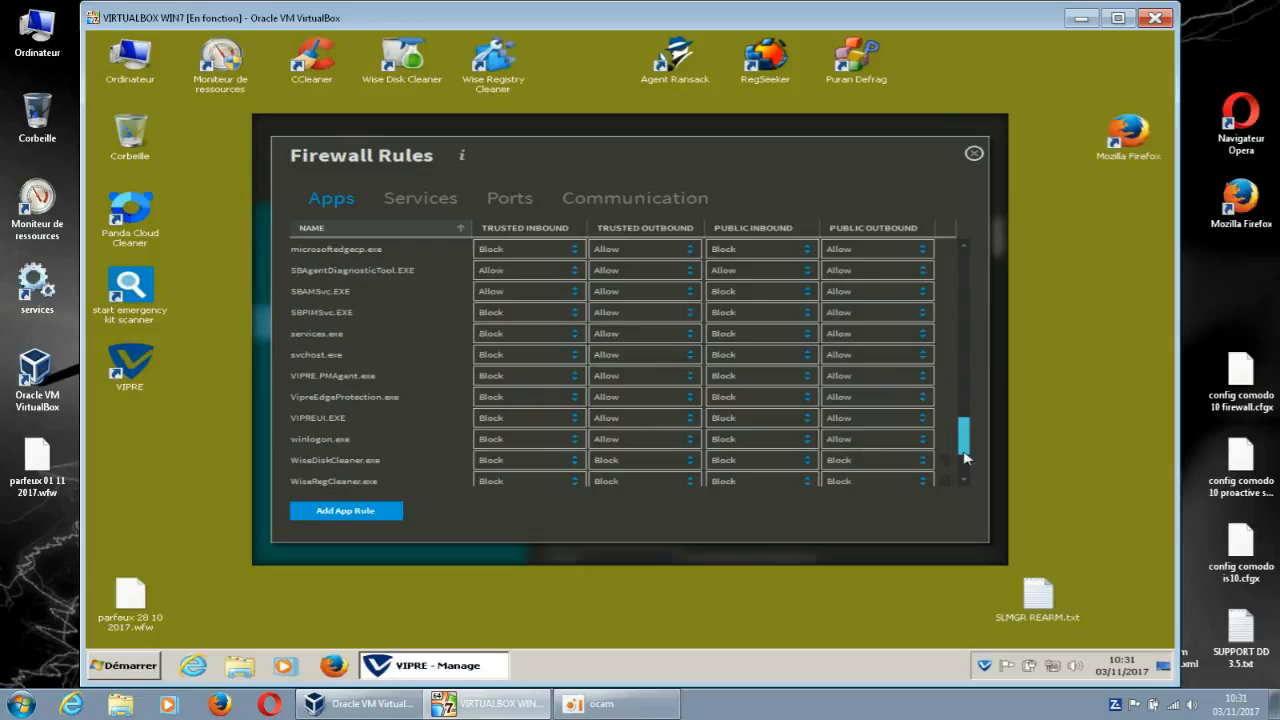
mouse_move(966, 468)
left_mouse_down()
mouse_move(966, 272)
mouse_move(966, 463)
left_mouse_up()
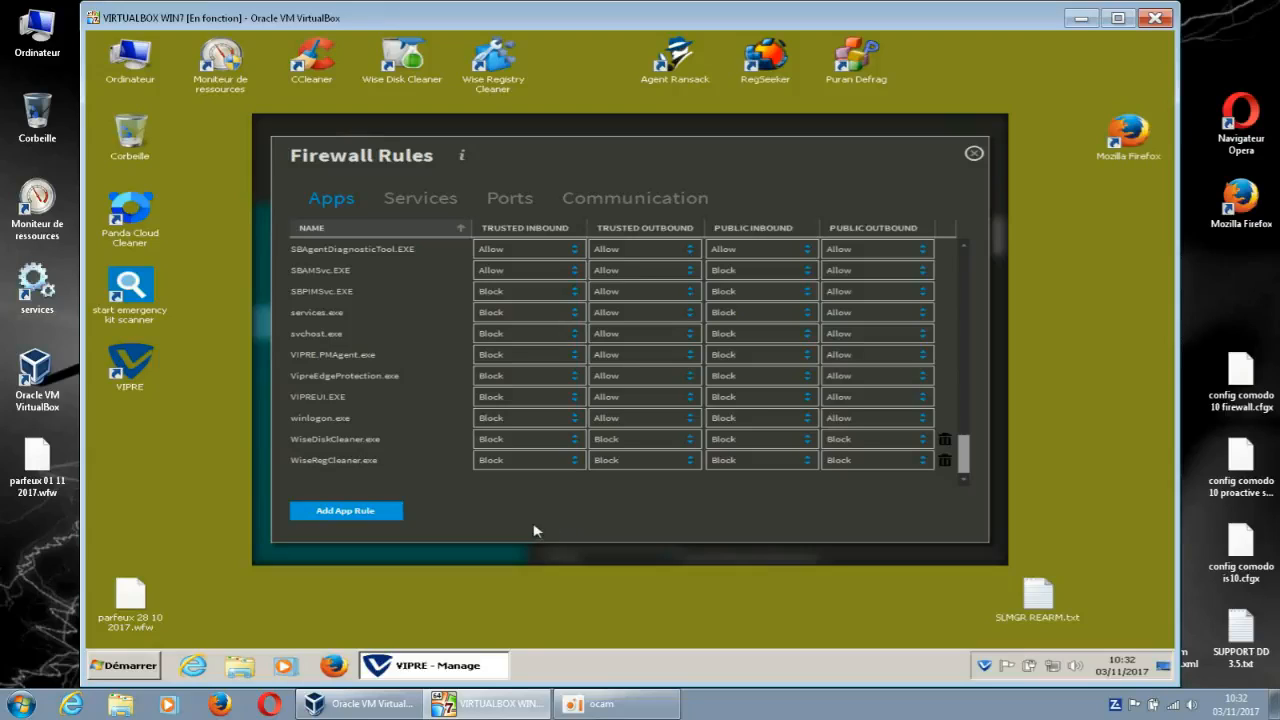
Step: Start adding an app rule and browse on the C: drive to Programmes\Mythicsoft\Agent Ransack
left_click(343, 515)
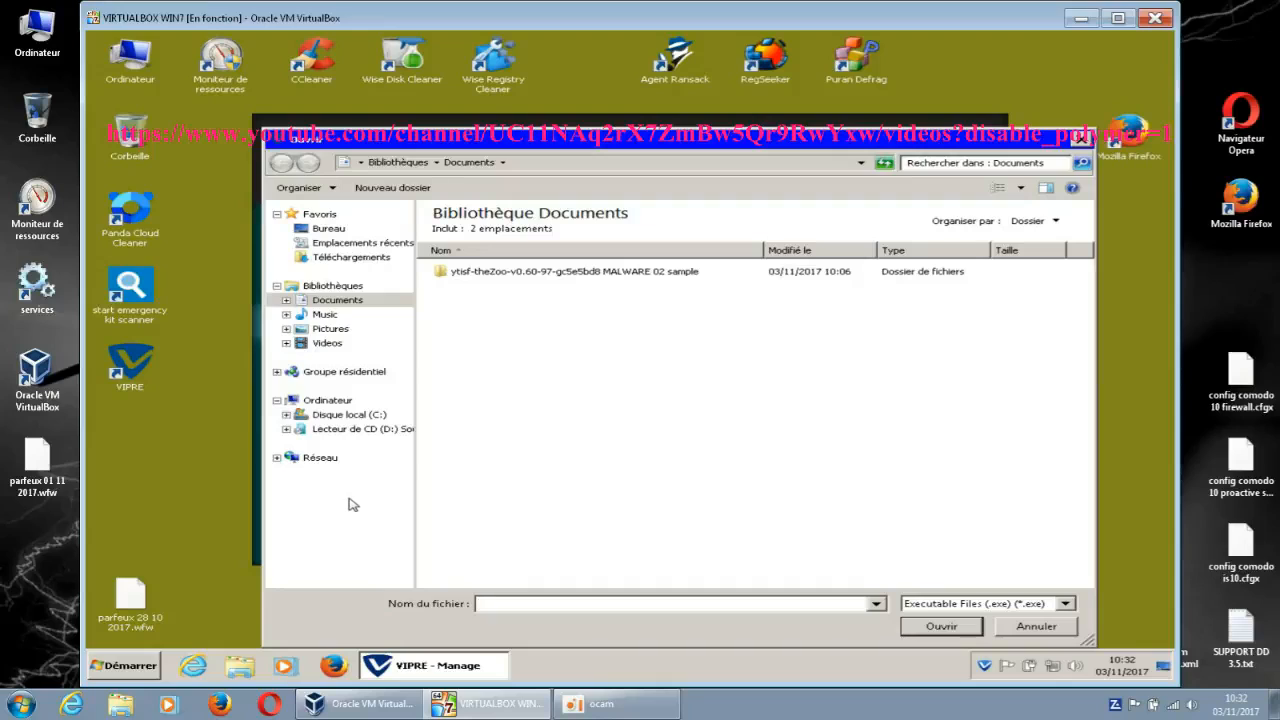
left_click(348, 414)
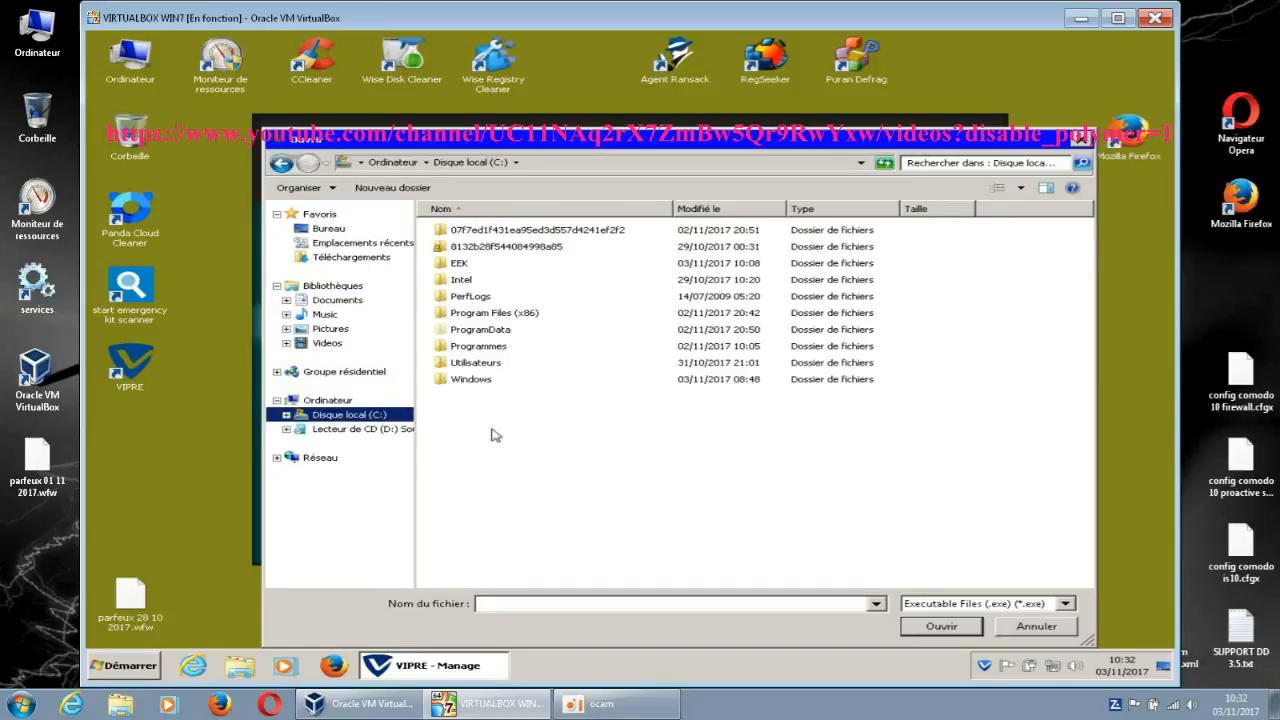
double_click(480, 346)
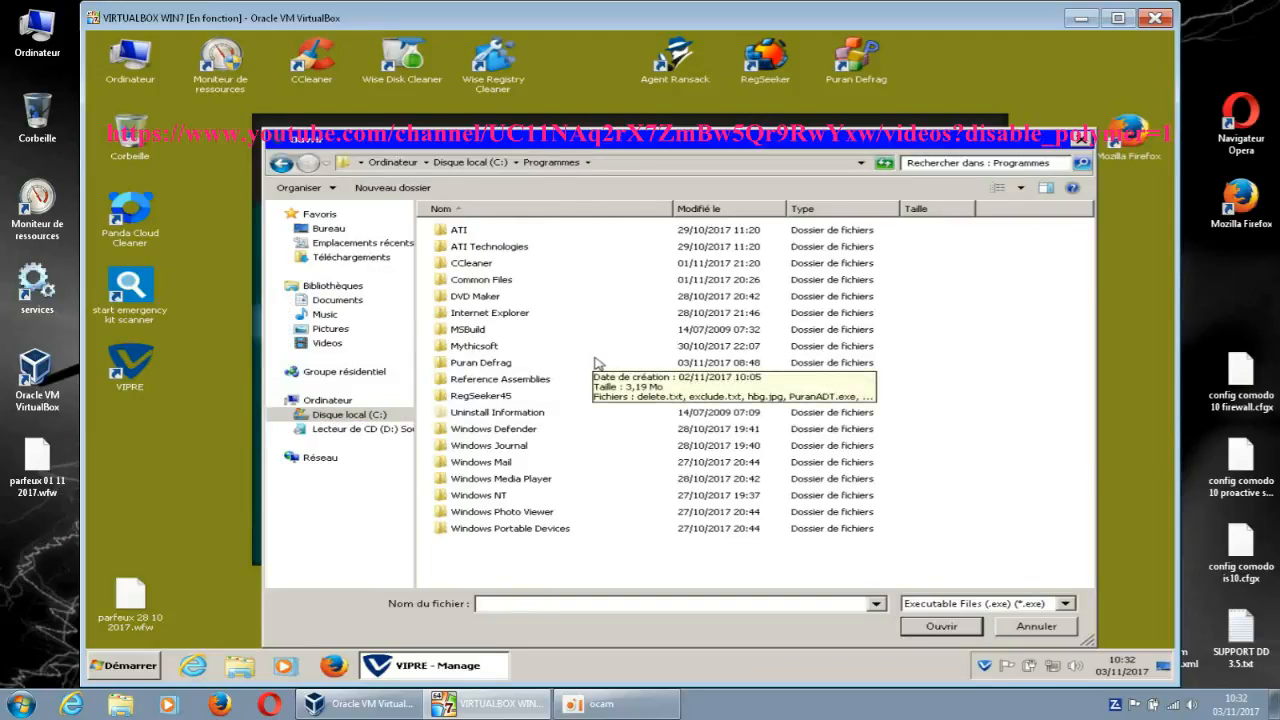
double_click(484, 350)
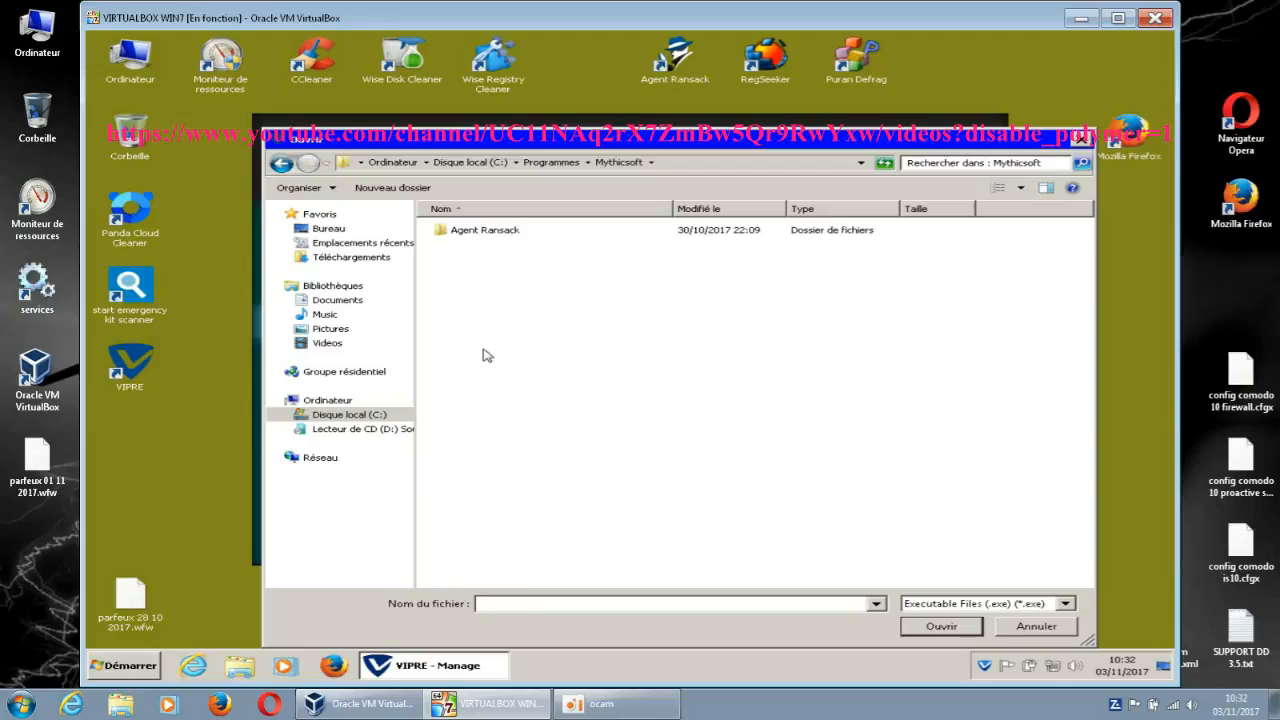
double_click(505, 233)
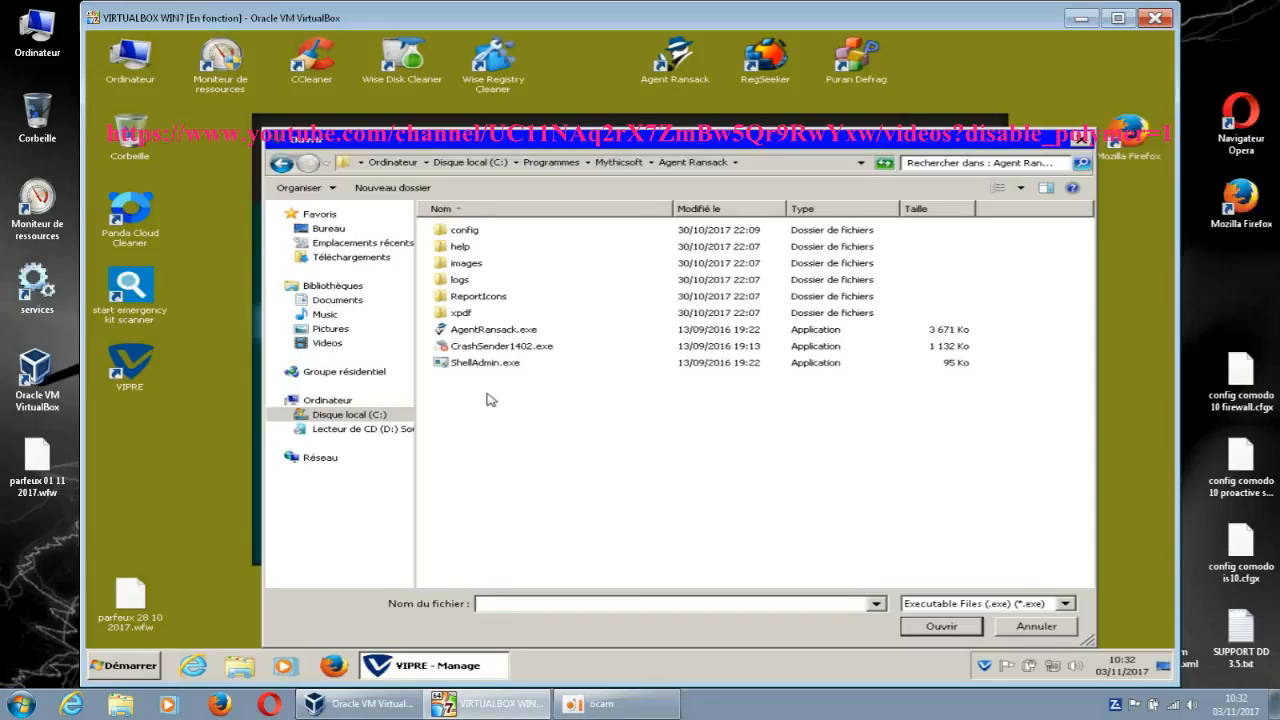
Step: Check the config, help, images and help\img subfolders of Agent Ransack for executable files
double_click(466, 231)
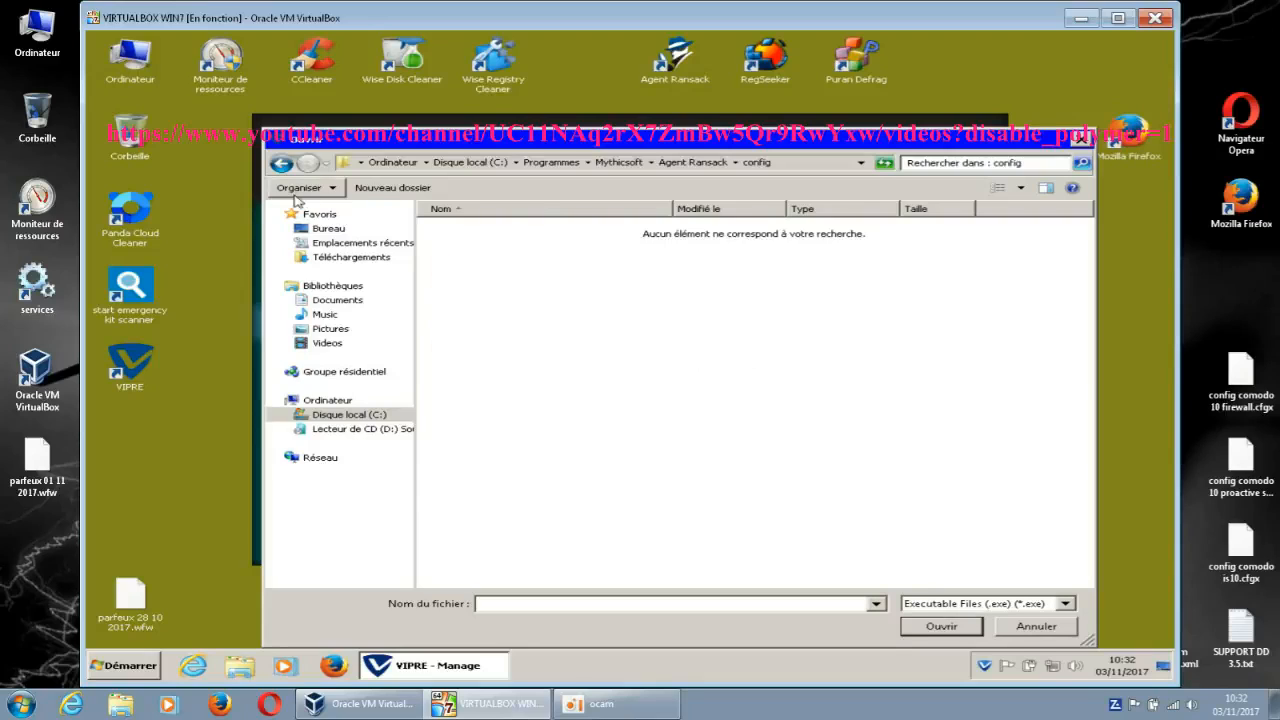
key("BackSpace")
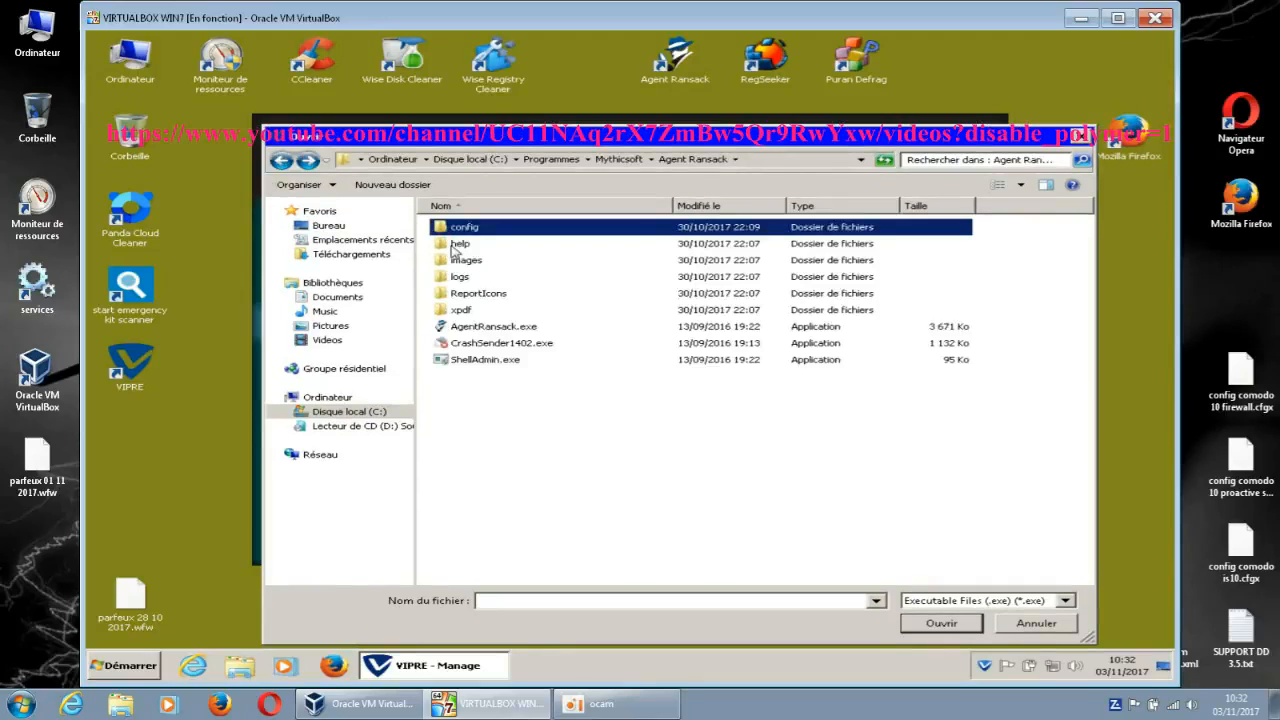
double_click(443, 246)
left_click(281, 160)
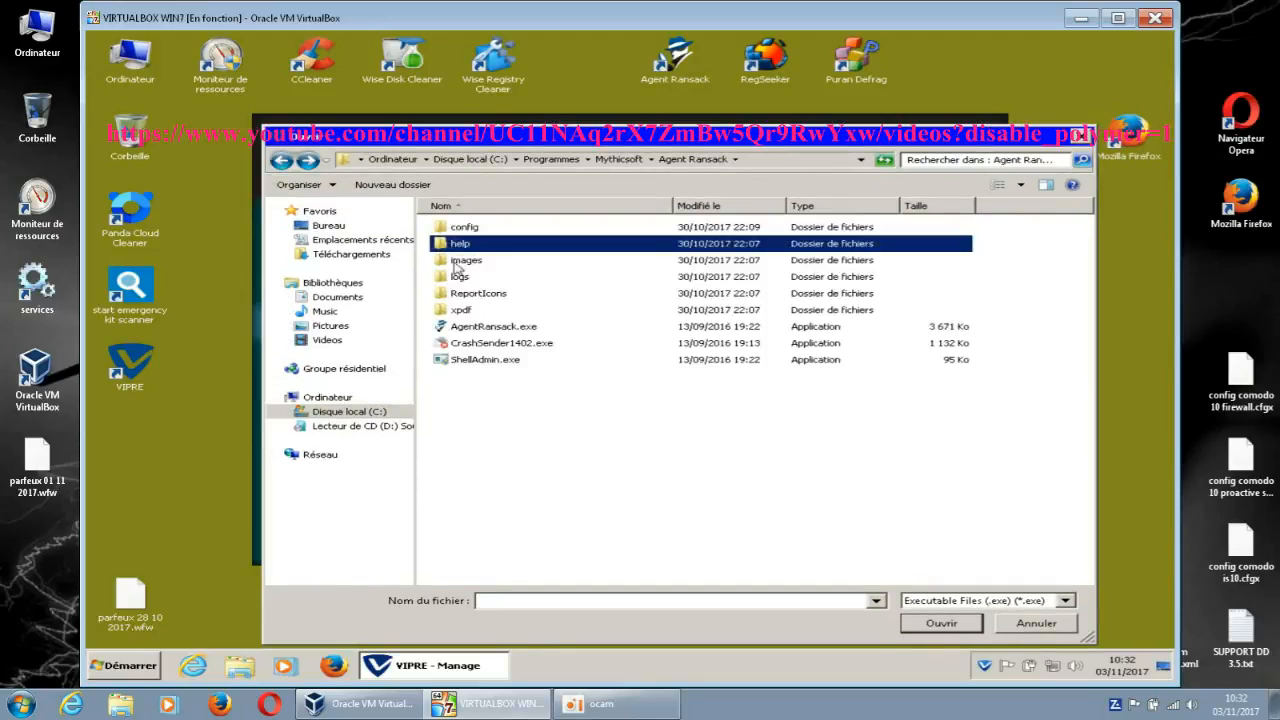
double_click(463, 262)
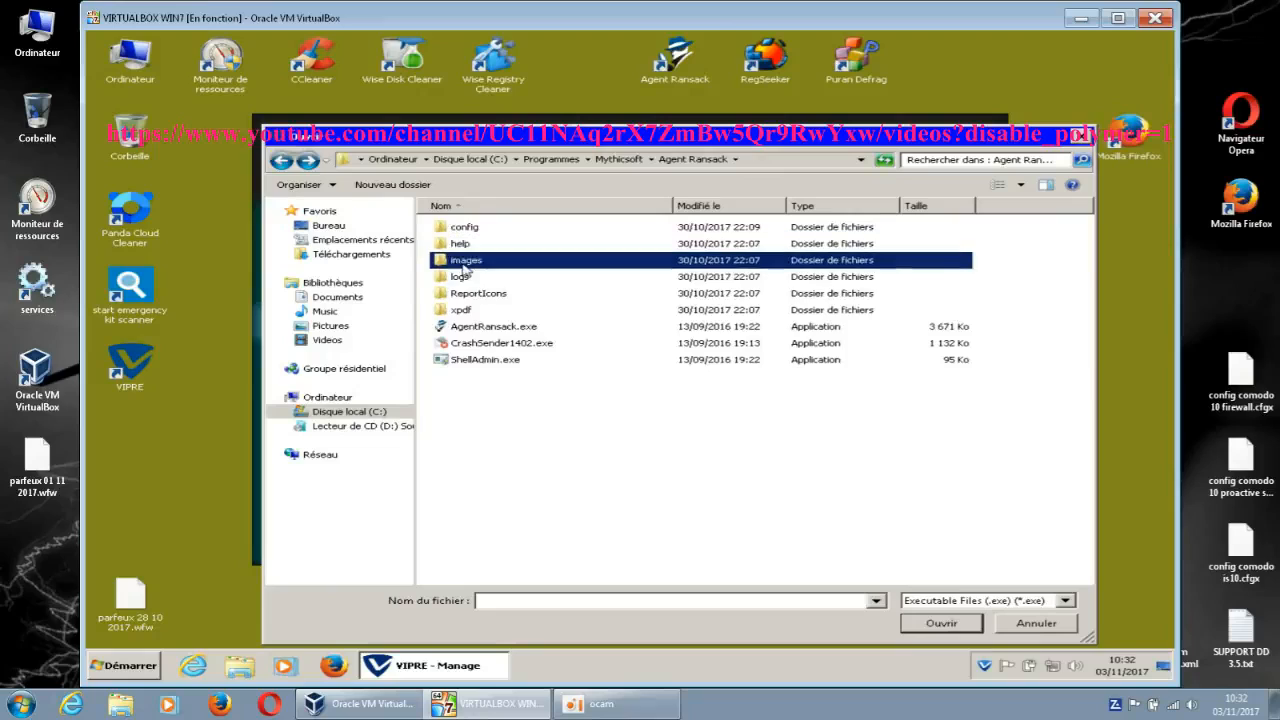
left_click(282, 161)
double_click(466, 229)
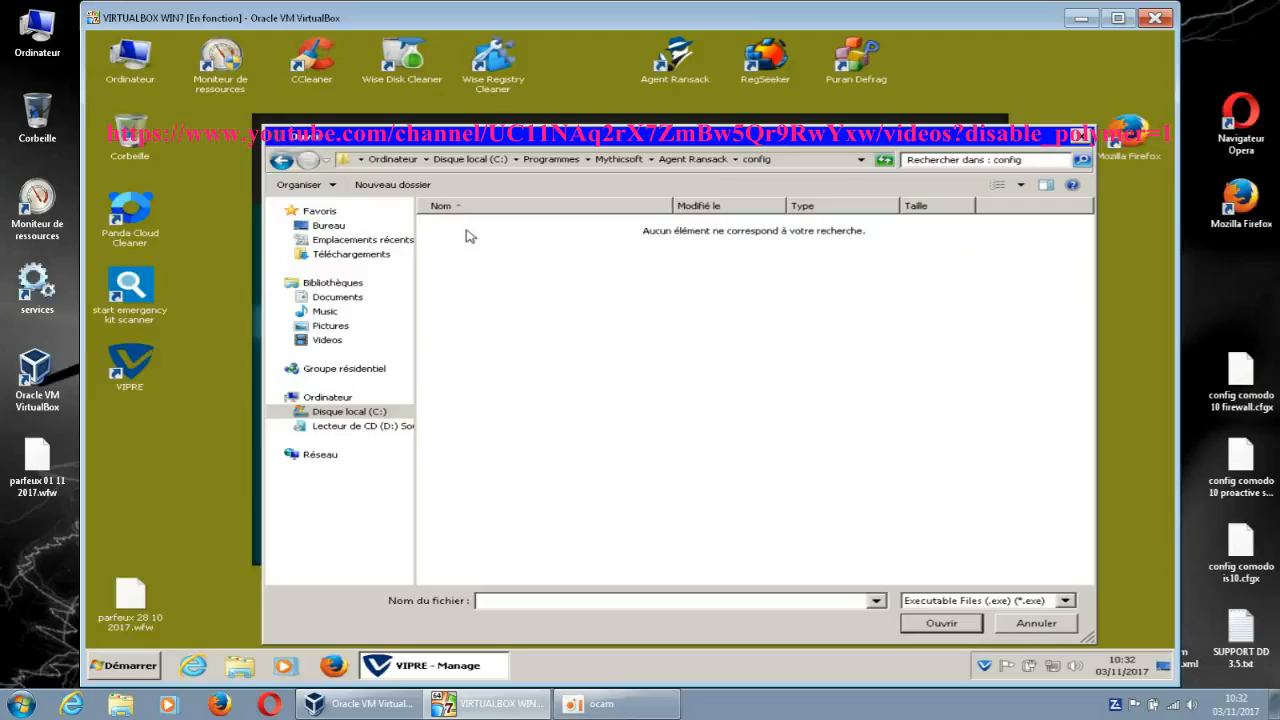
left_click(282, 161)
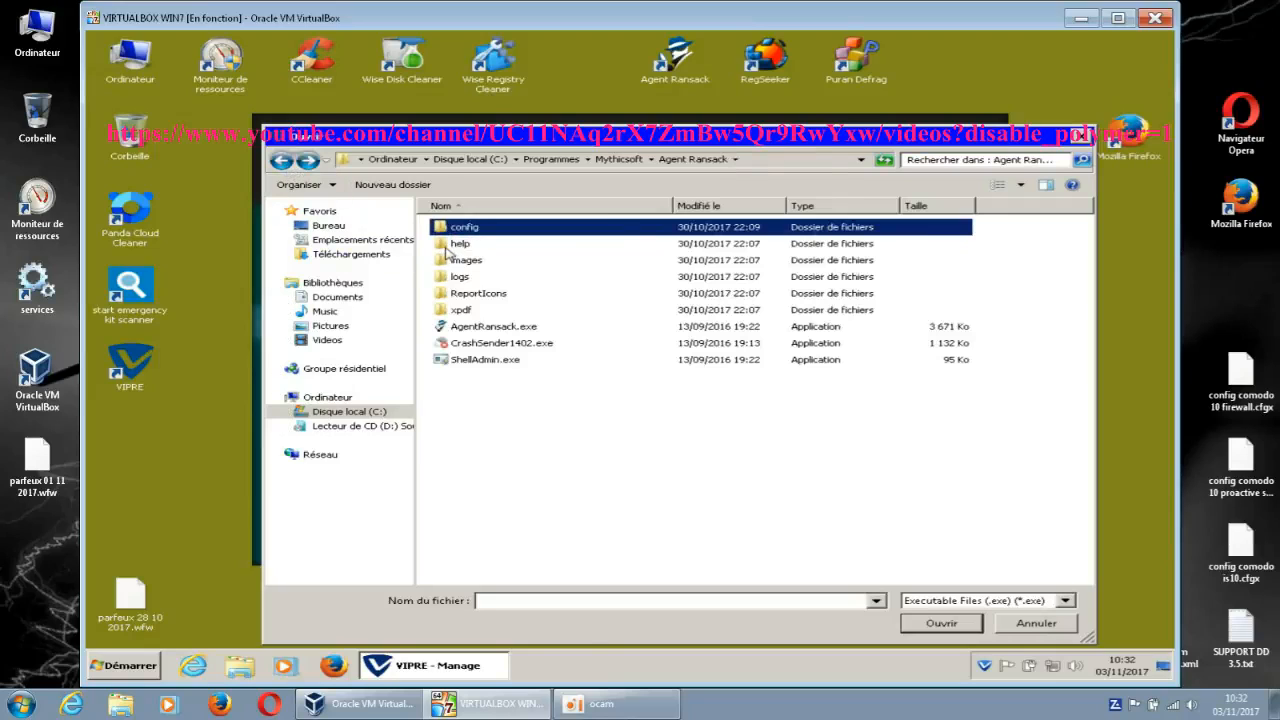
left_click(449, 248)
double_click(449, 248)
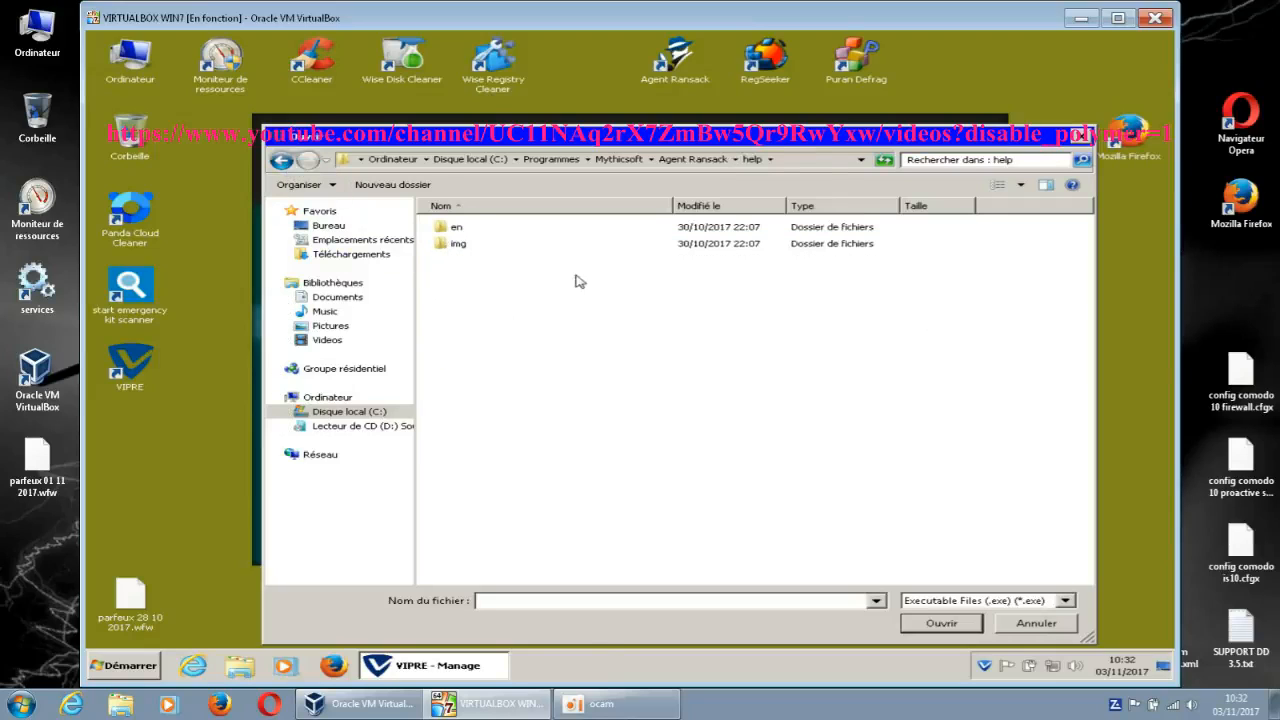
double_click(466, 247)
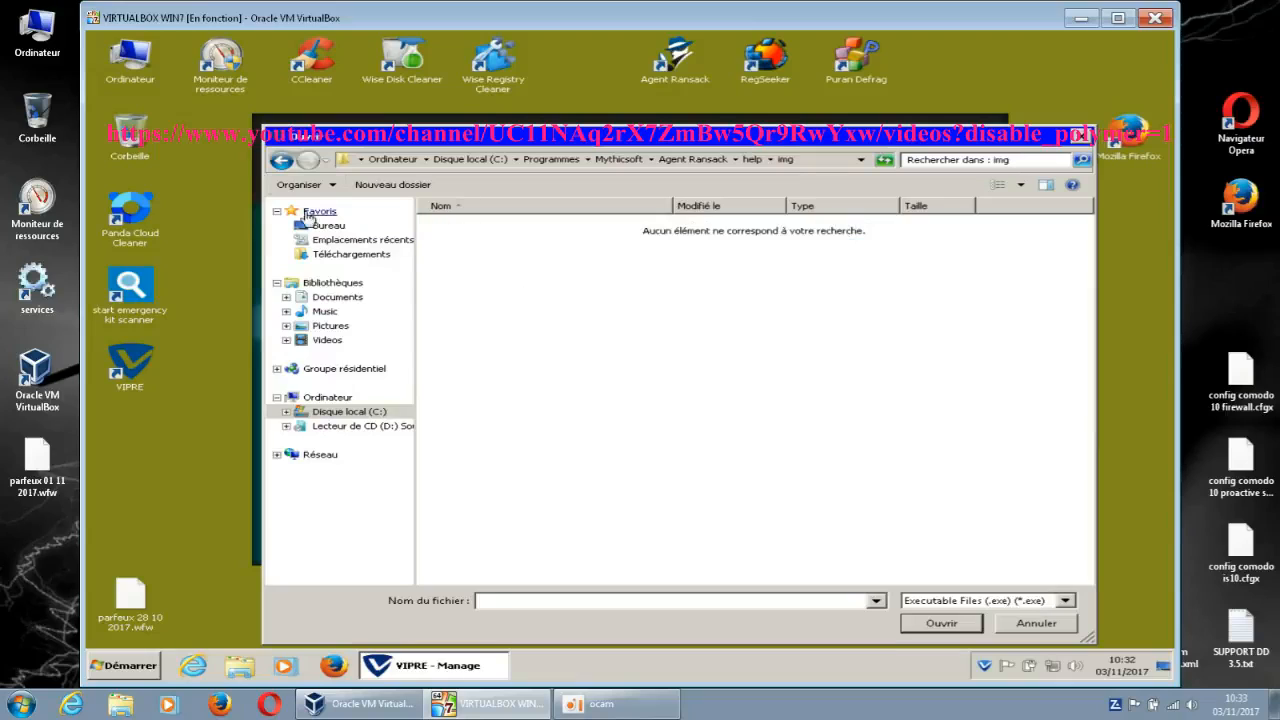
left_click(282, 162)
left_click(282, 162)
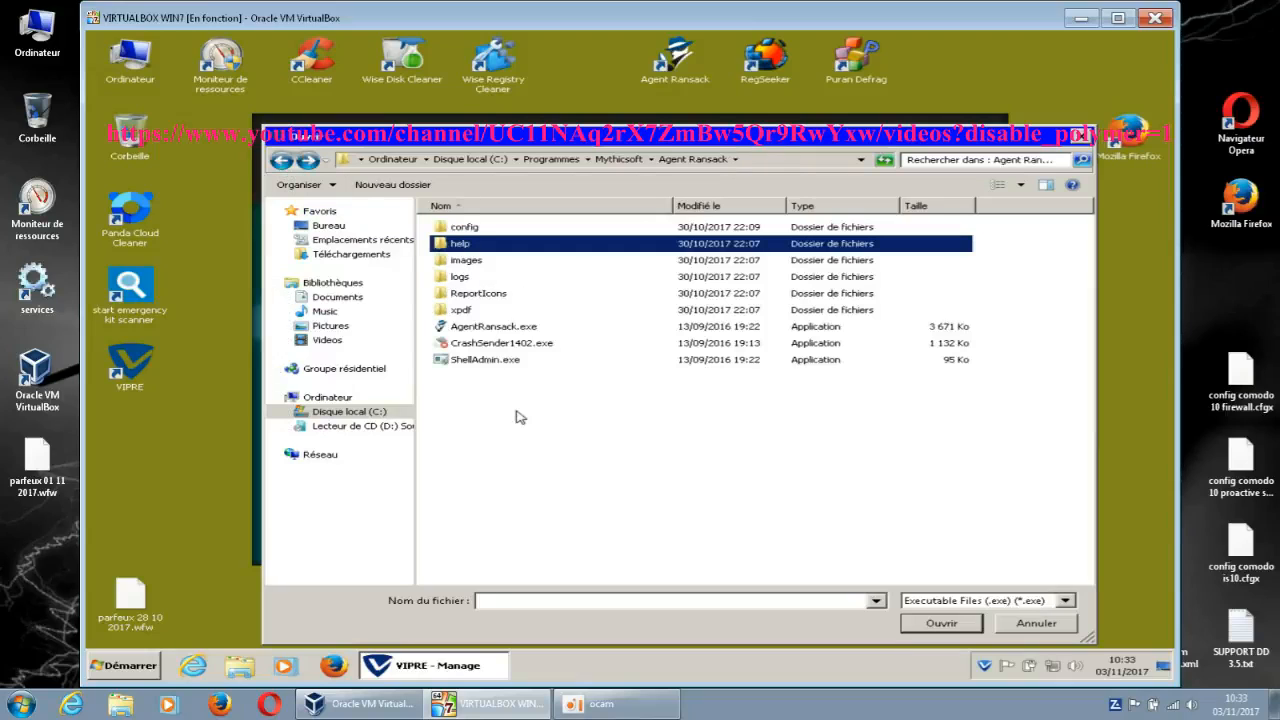
Step: Add pdftotext.exe from Agent Ransack's xpdf folder as a new app rule
double_click(461, 310)
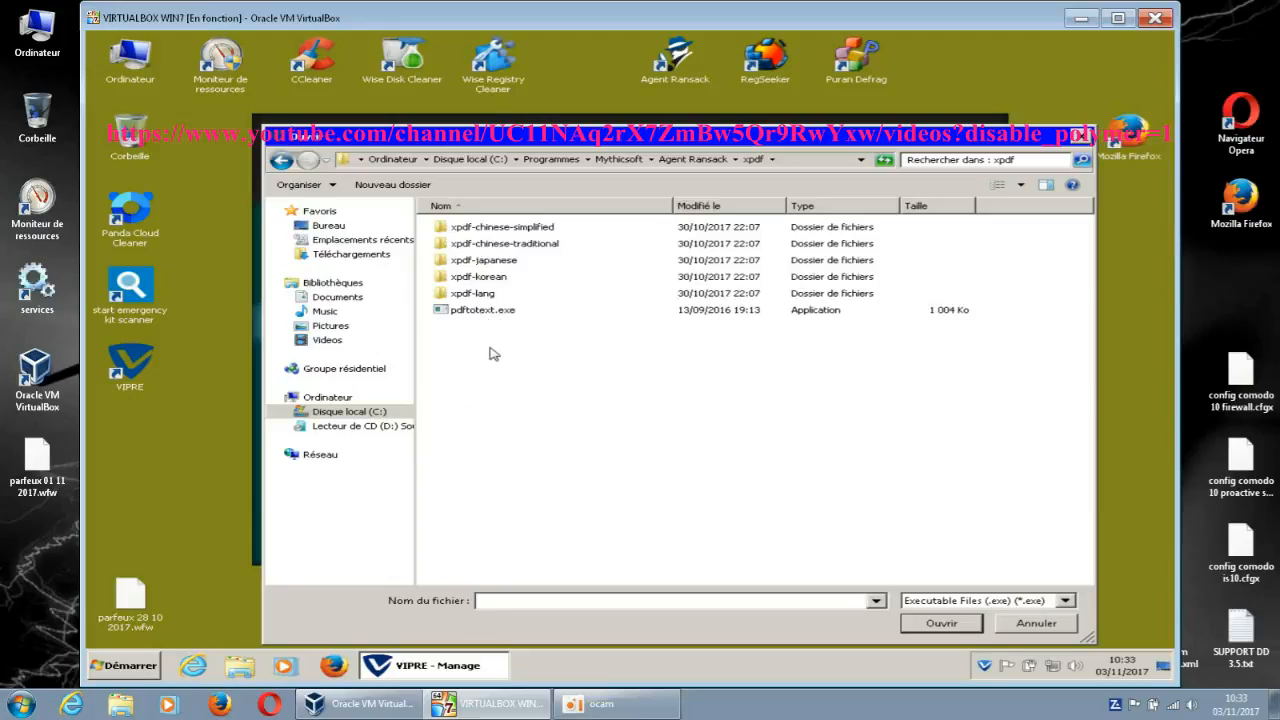
left_click(480, 312)
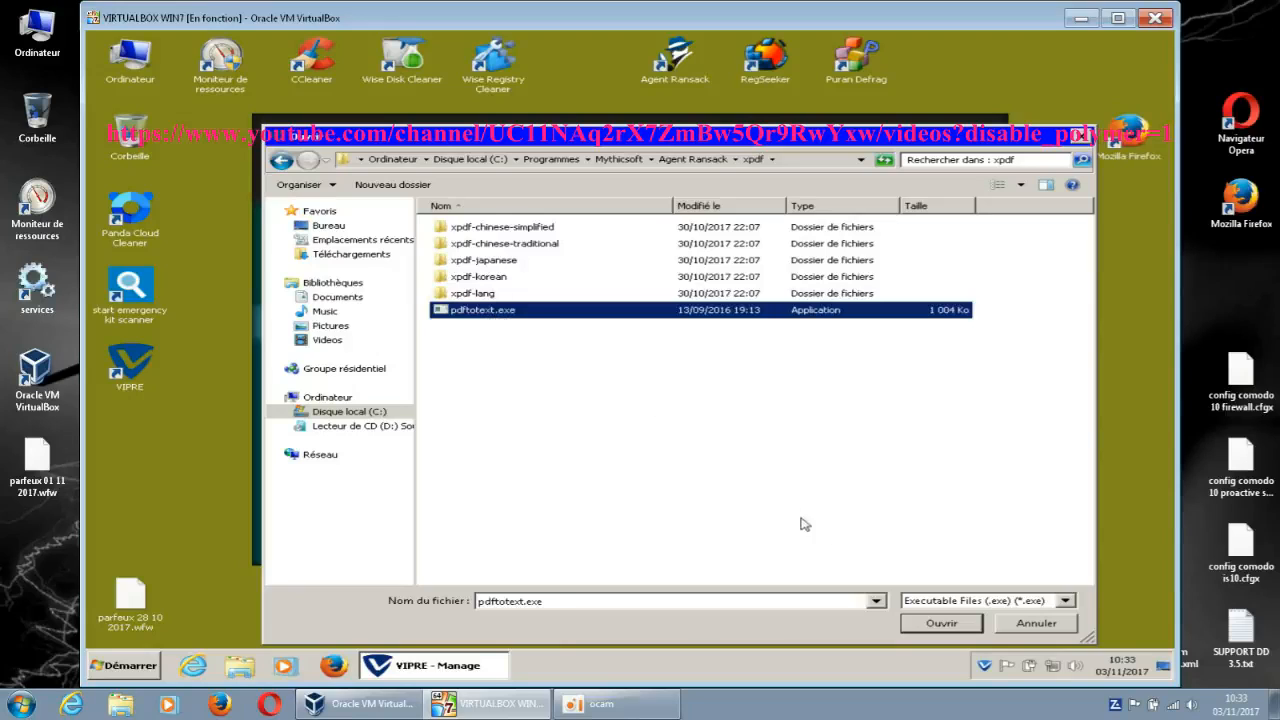
left_click(918, 623)
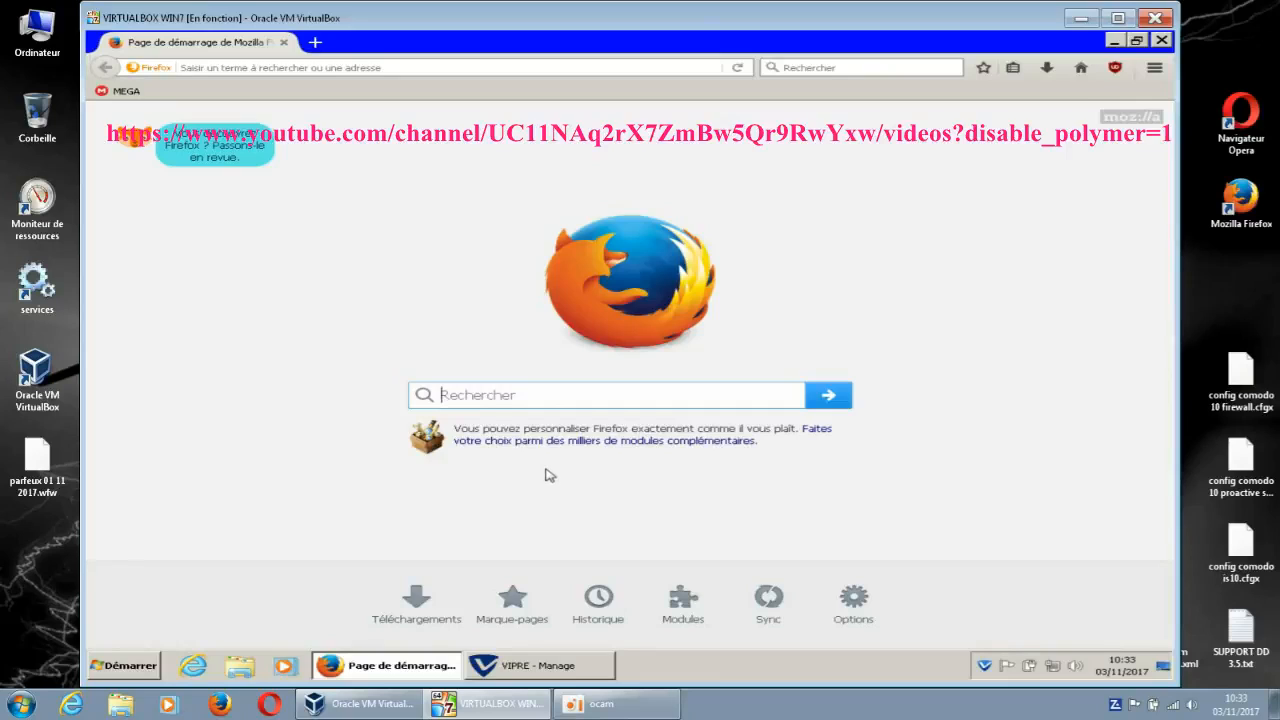
Step: Look up "allow traduction" on the web in Firefox, then close the browser
type("al")
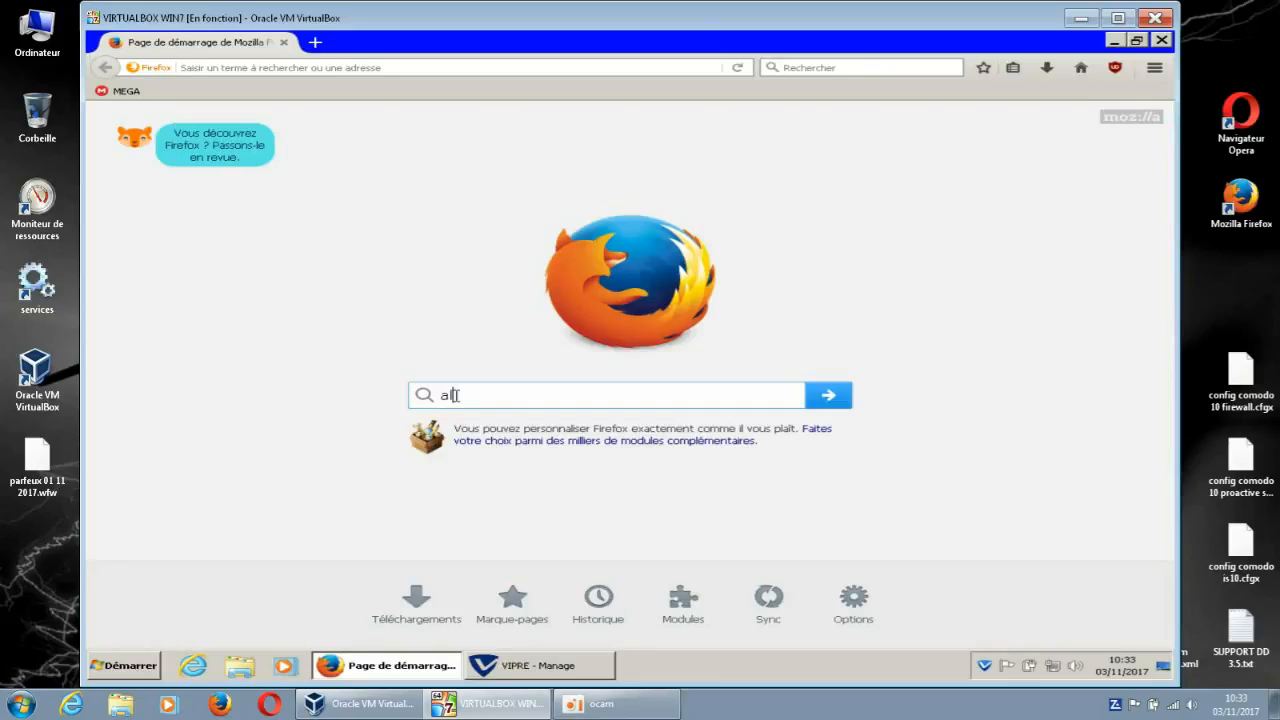
type("low")
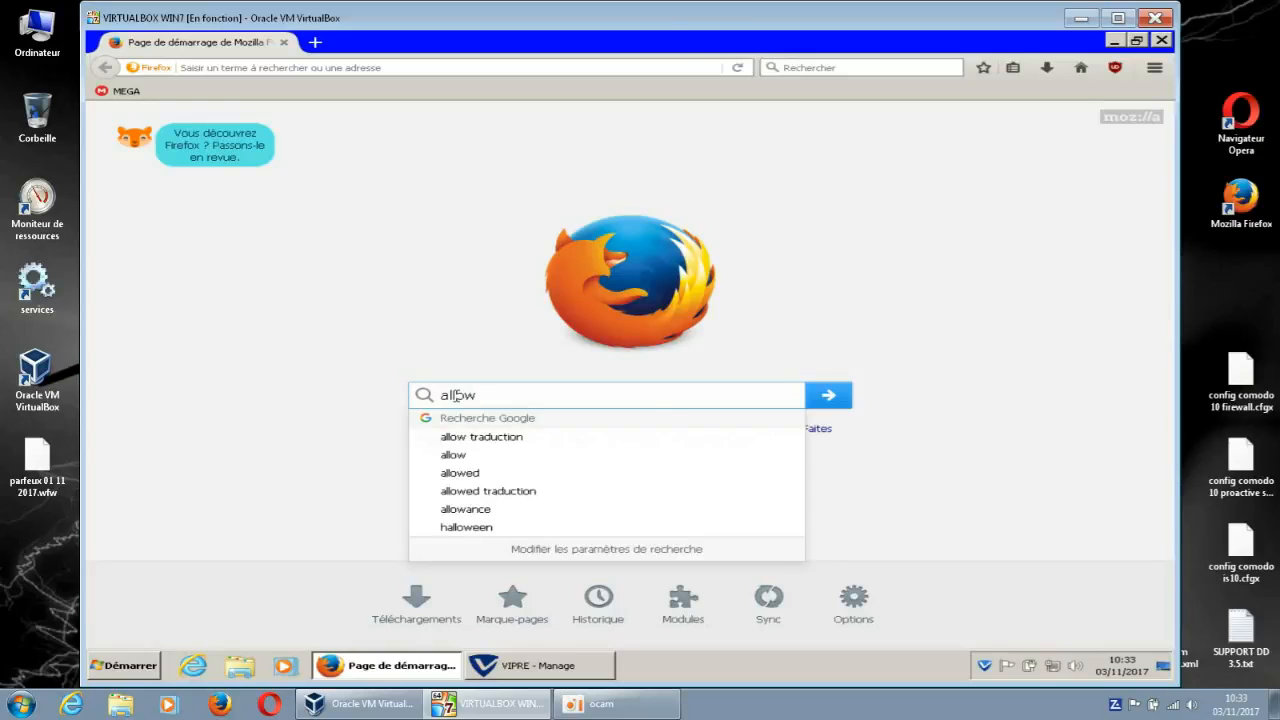
left_click(567, 440)
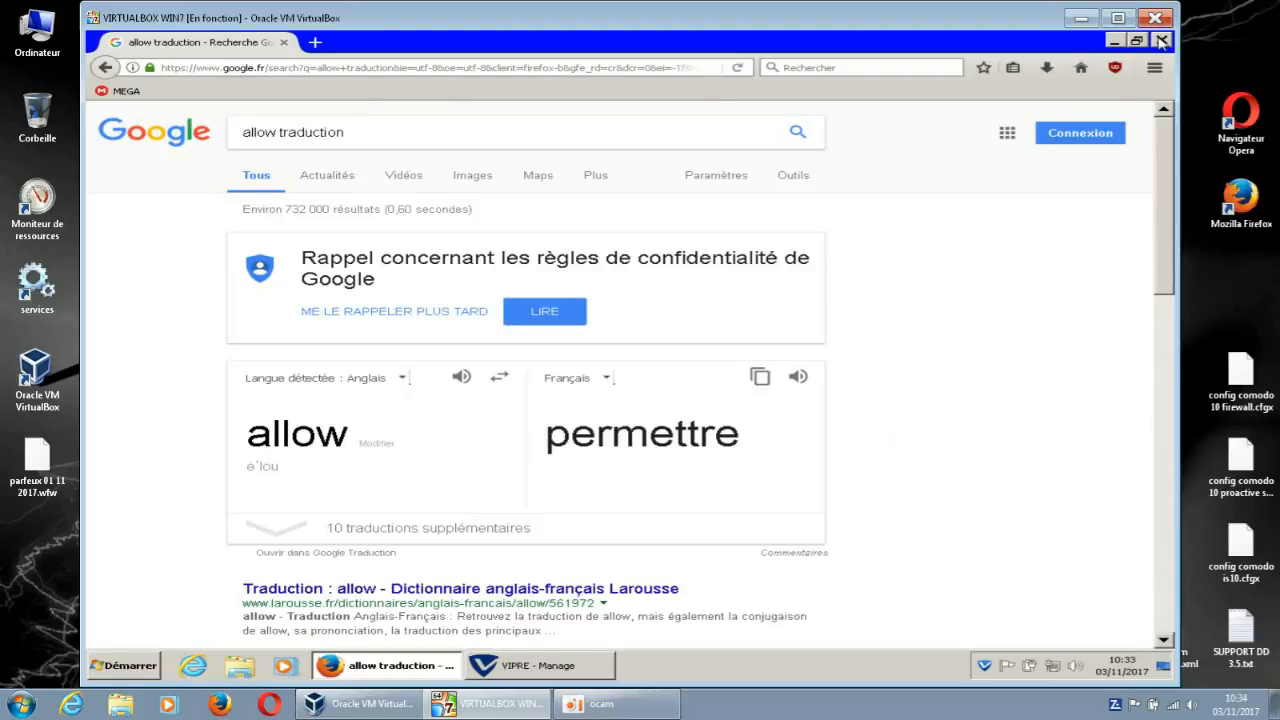
left_click(1161, 40)
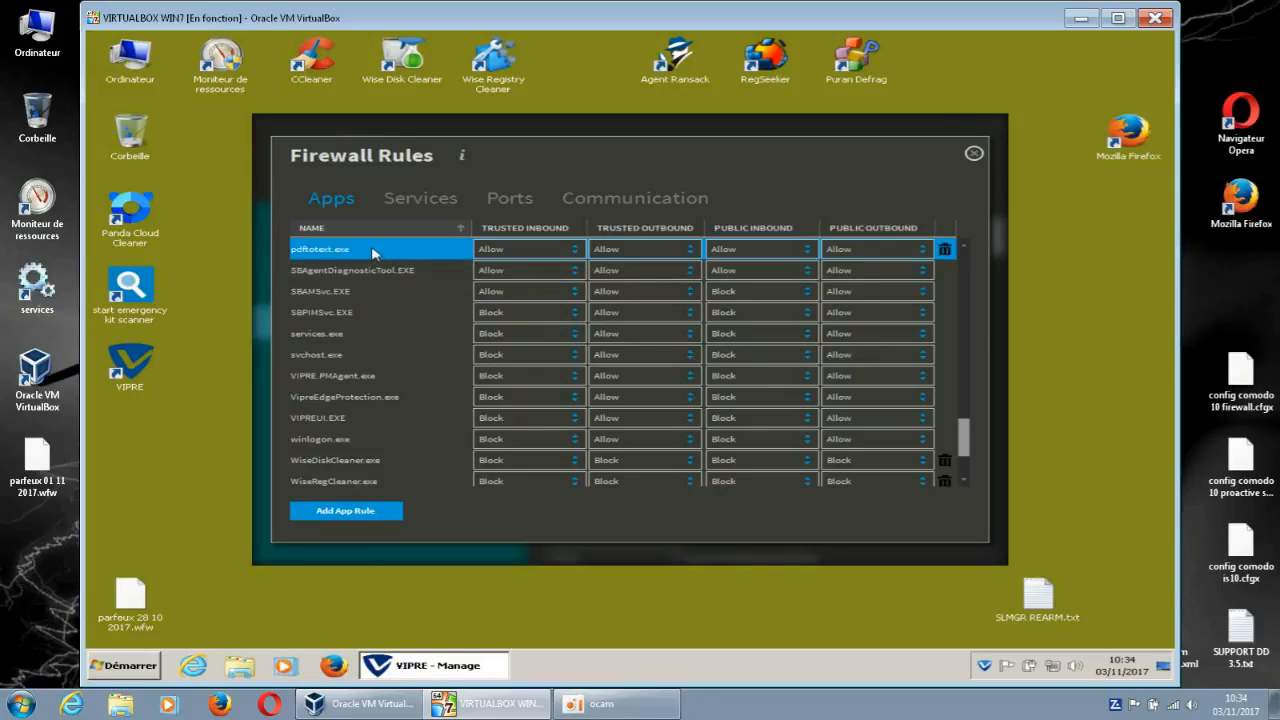
Step: Set trusted inbound, trusted outbound, public inbound and public outbound to Block for pdftotext.exe
left_click(571, 252)
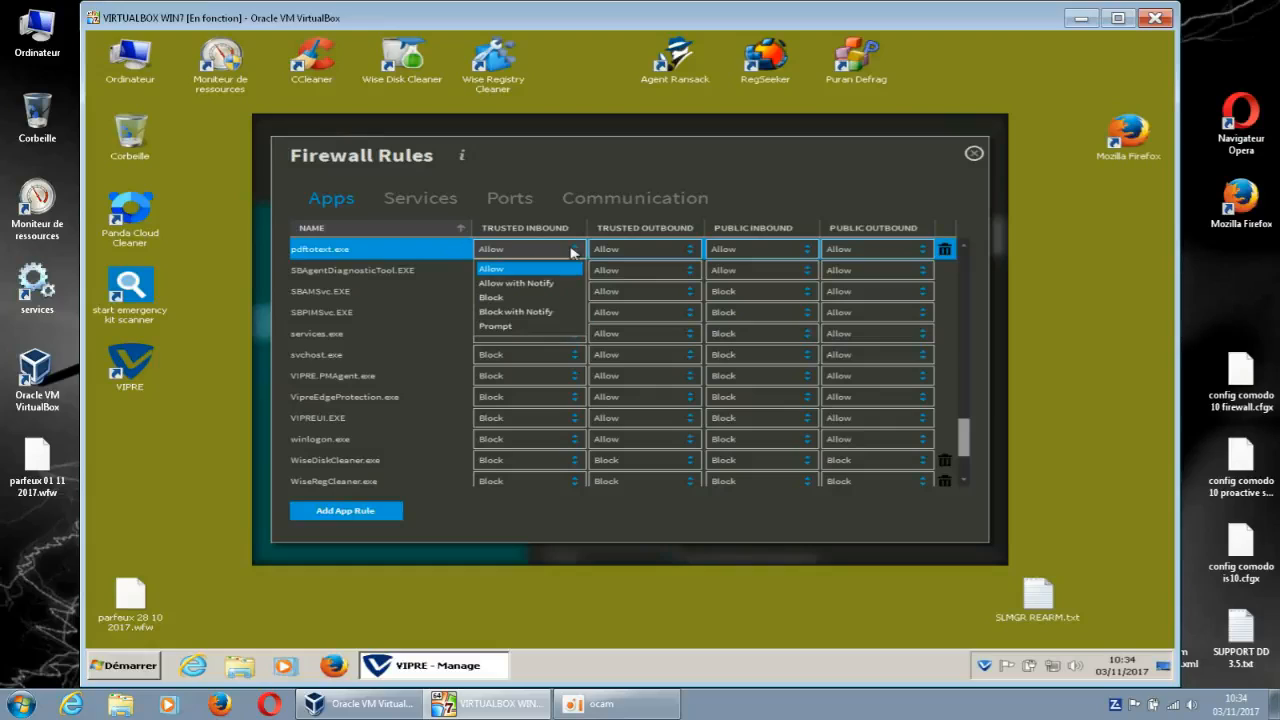
left_click(513, 298)
left_click(672, 251)
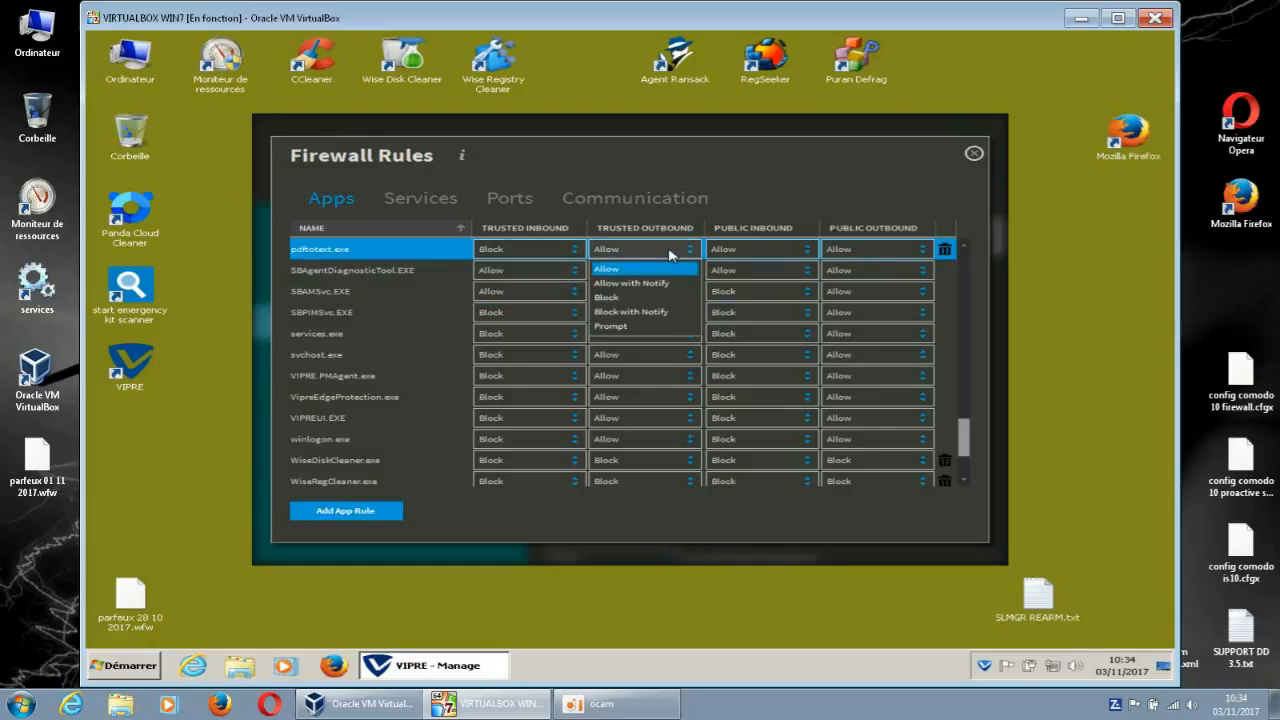
left_click(626, 298)
left_click(761, 251)
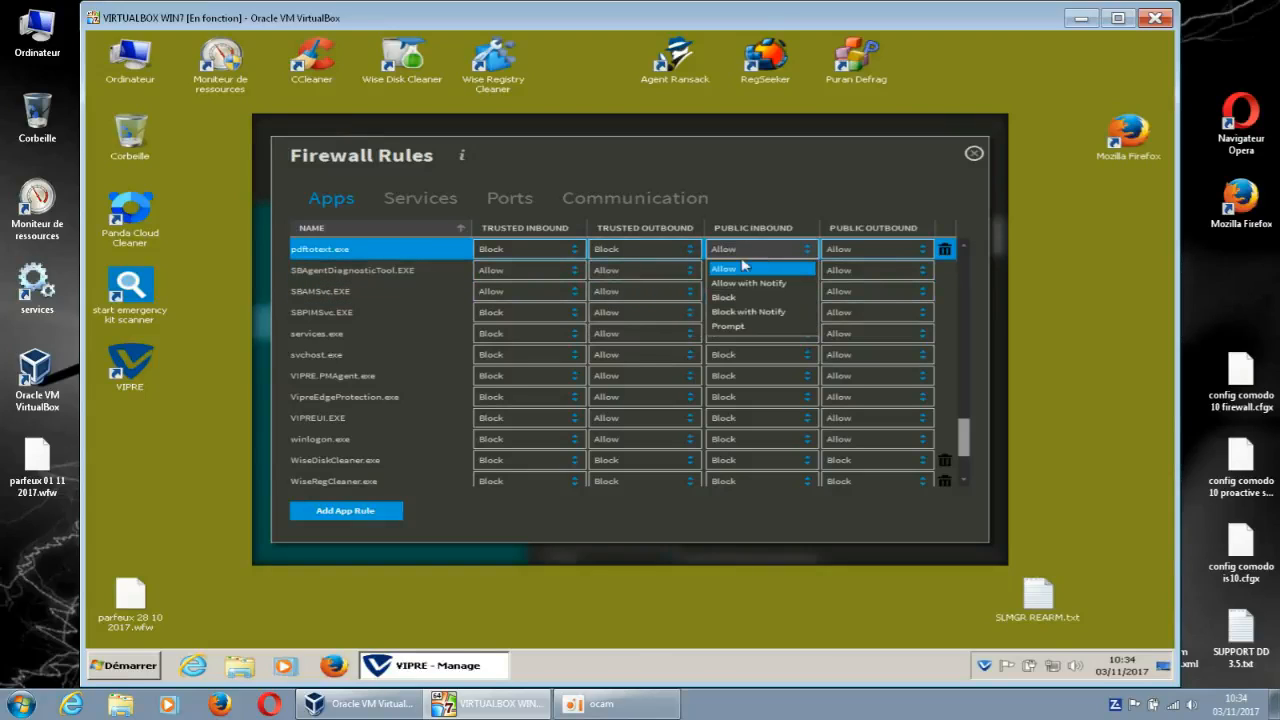
left_click(739, 299)
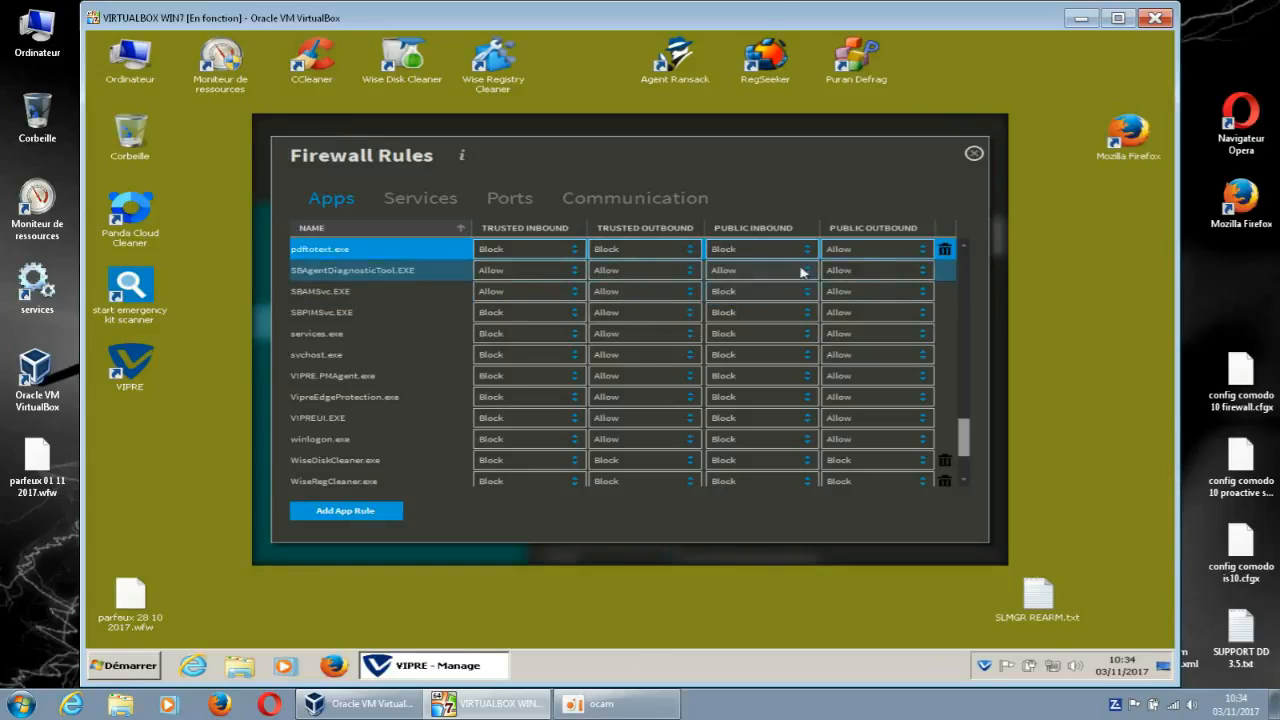
left_click(880, 251)
left_click(853, 299)
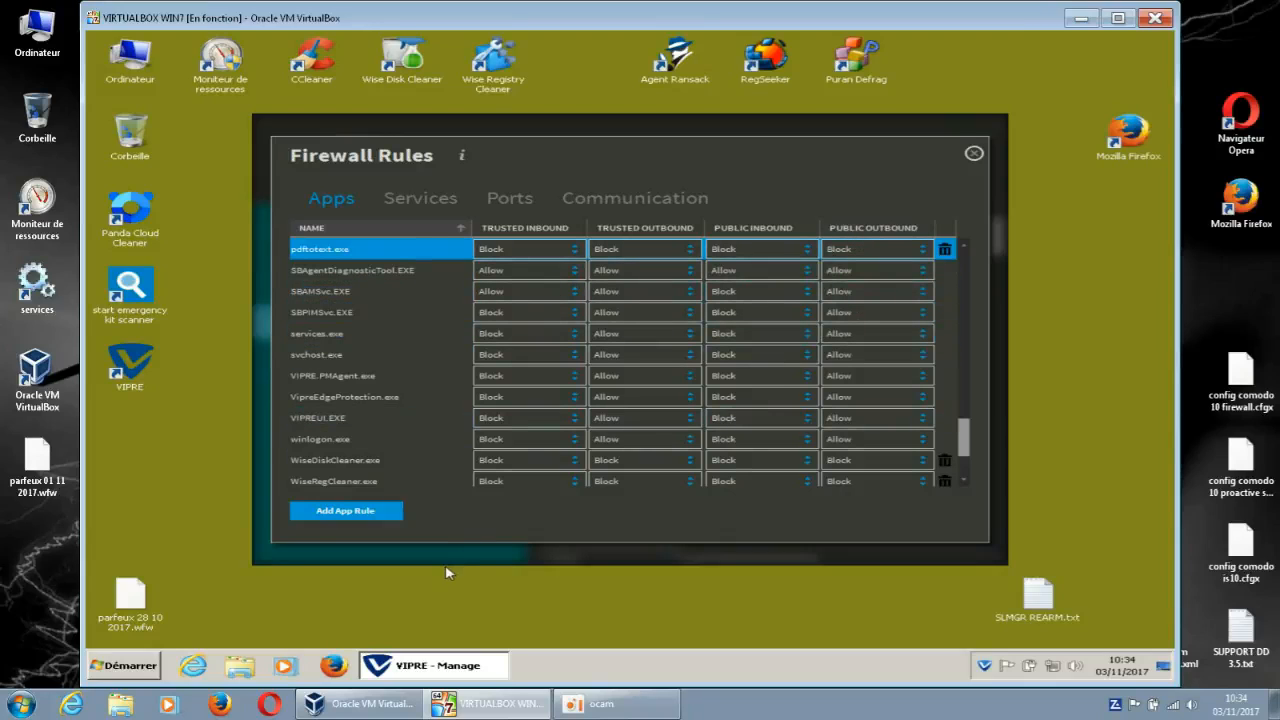
Step: Add AgentRansack.exe from C:\Programmes\Mythicsoft\Agent Ransack as a new app rule
left_click(378, 512)
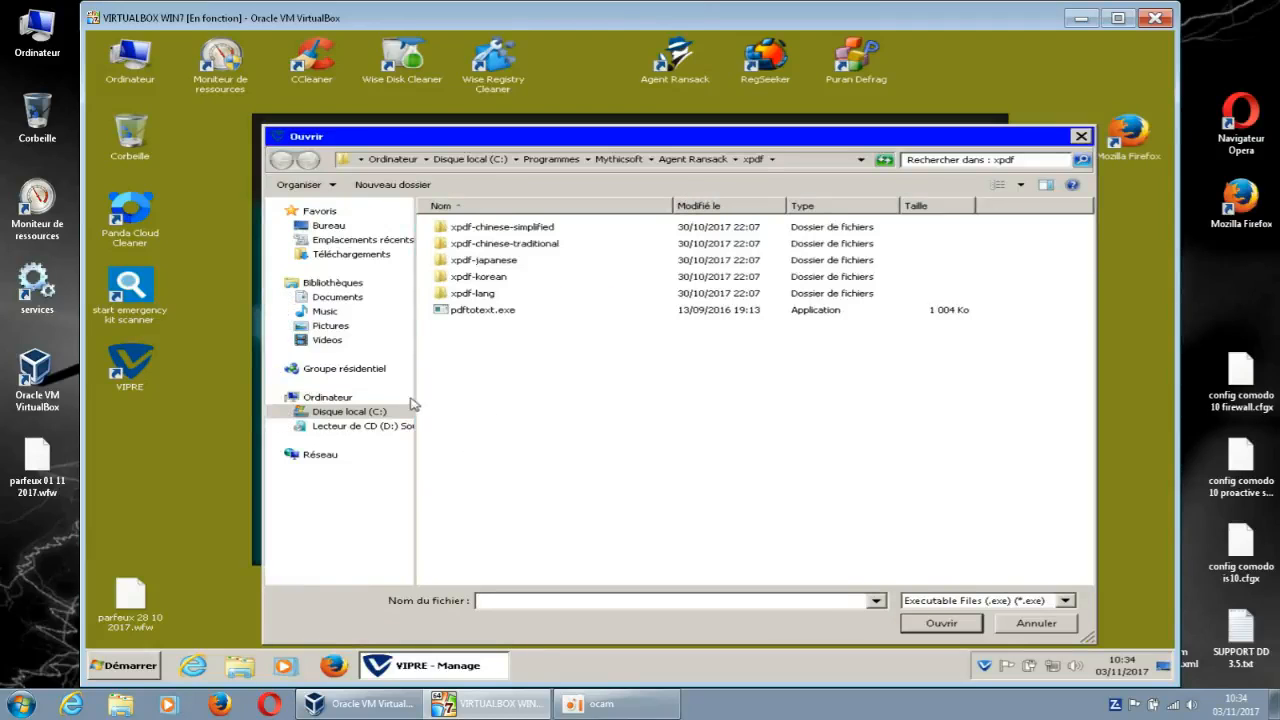
left_click(385, 412)
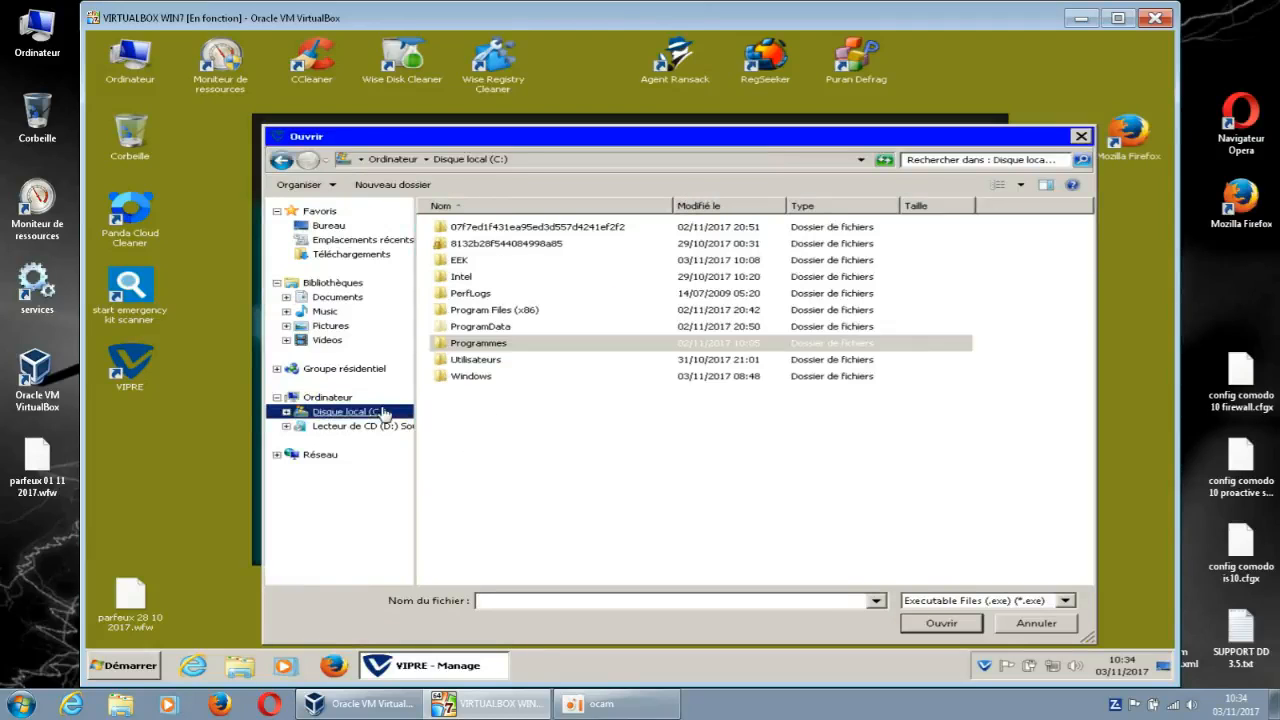
double_click(488, 343)
double_click(489, 344)
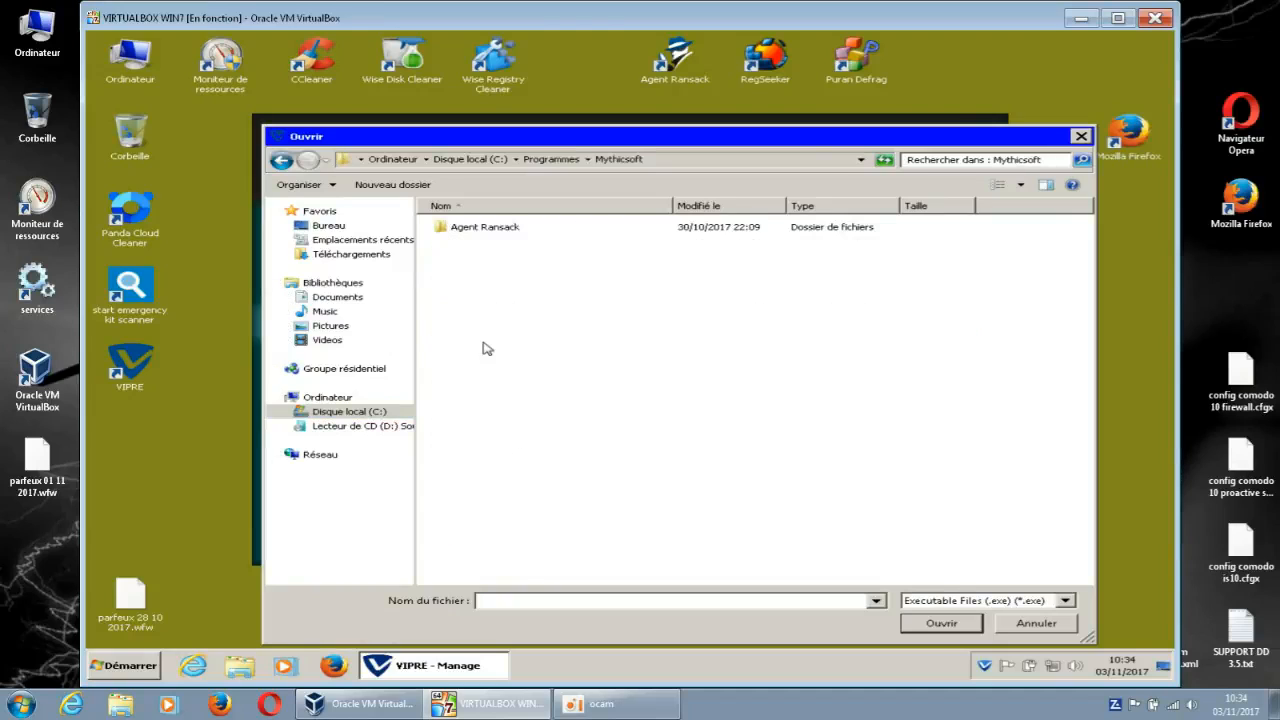
double_click(491, 231)
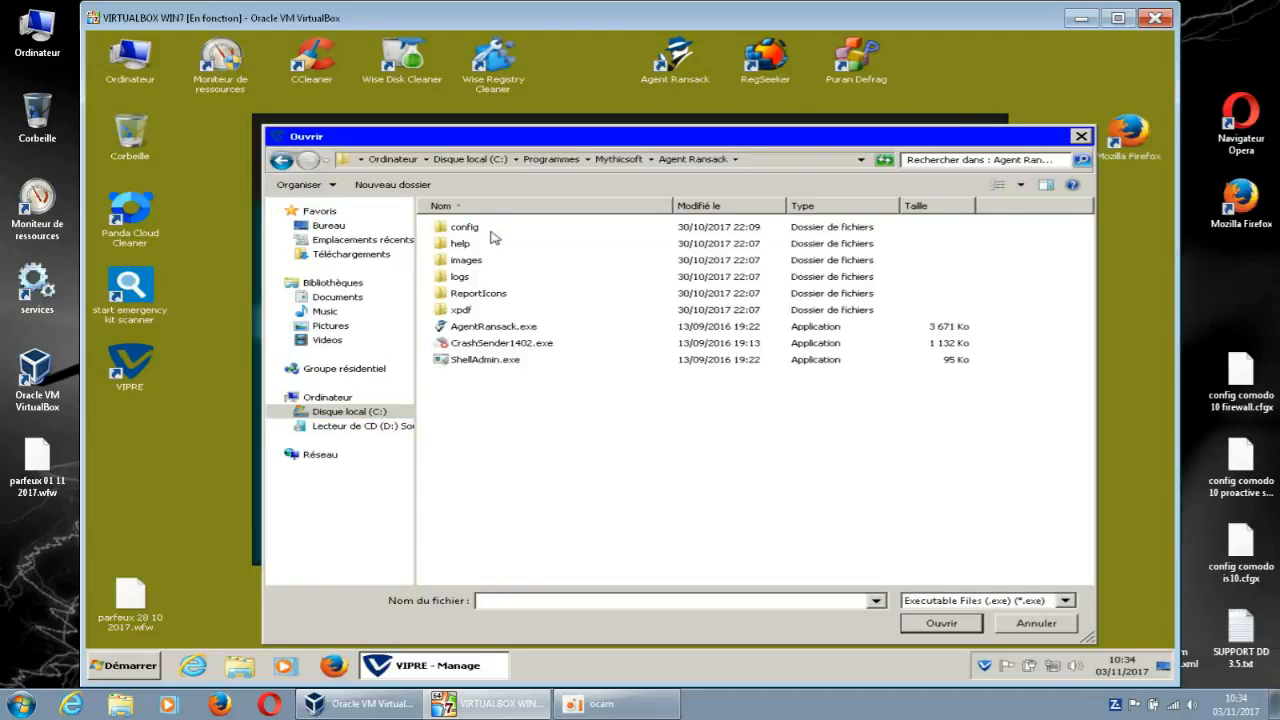
left_click(505, 330)
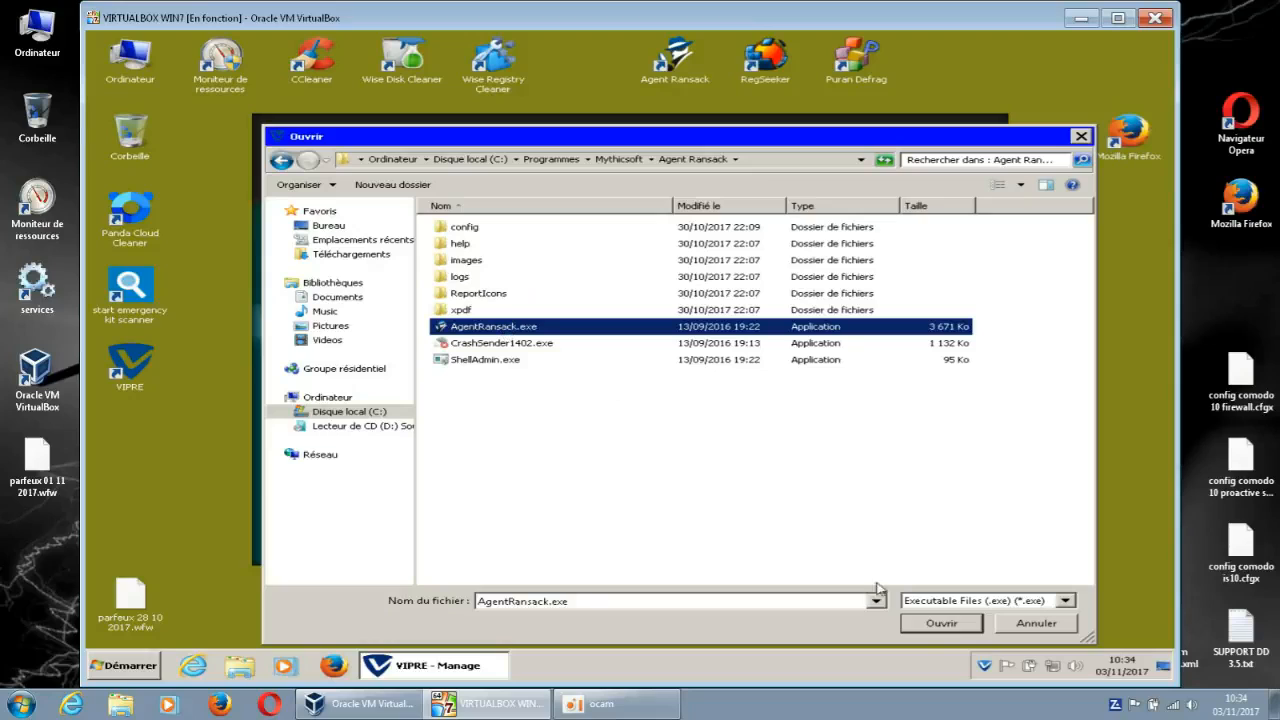
left_click(933, 627)
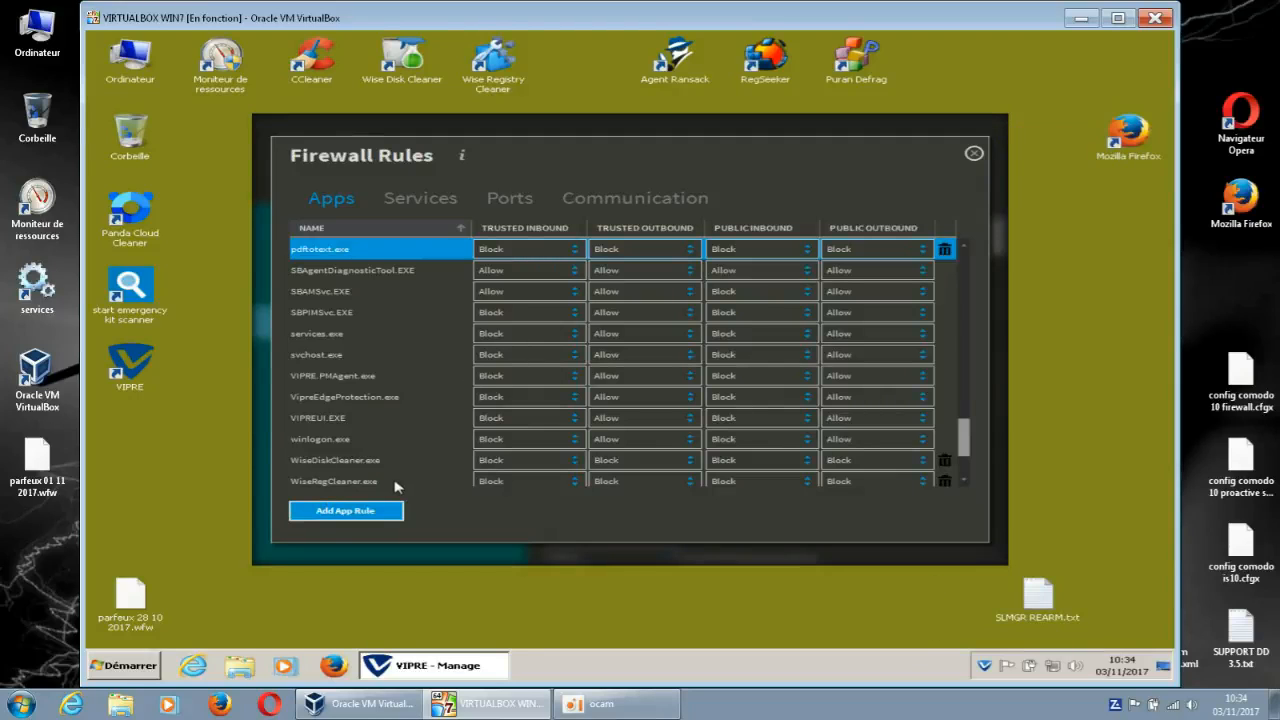
Step: Set trusted inbound, trusted outbound, public inbound and public outbound to Block for AgentRansack.exe
left_click(535, 253)
left_click(505, 296)
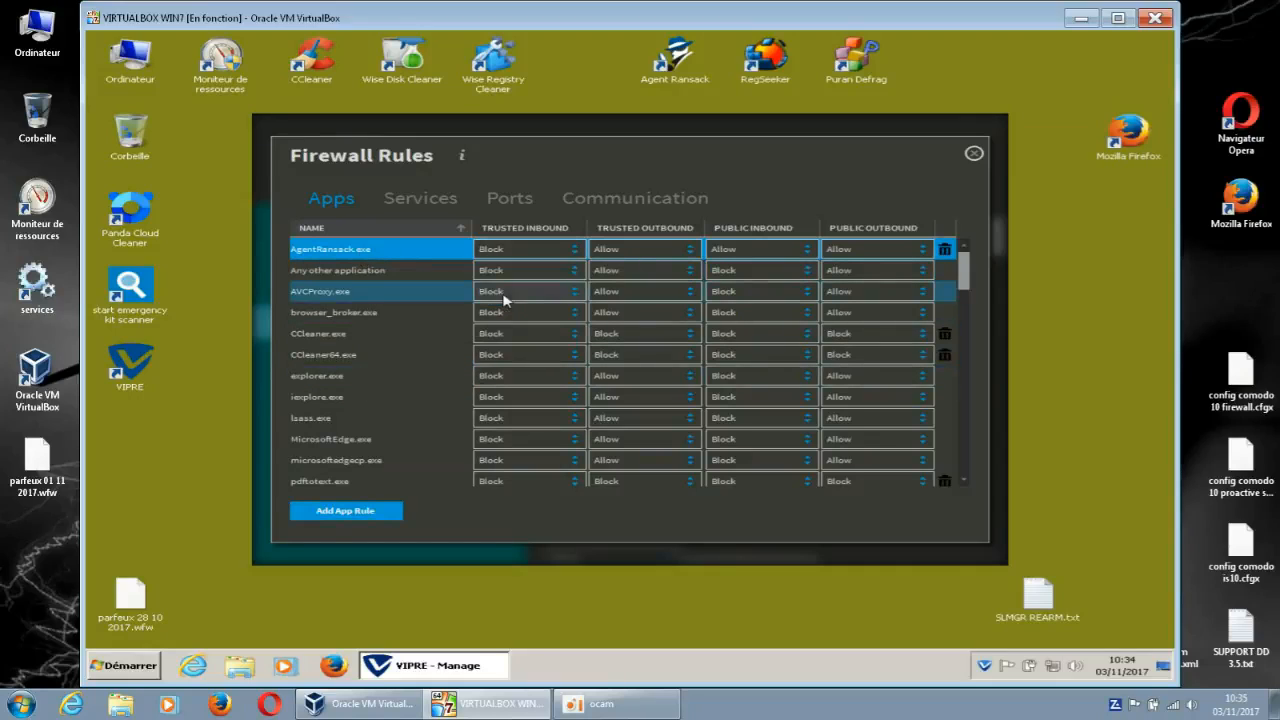
left_click(638, 250)
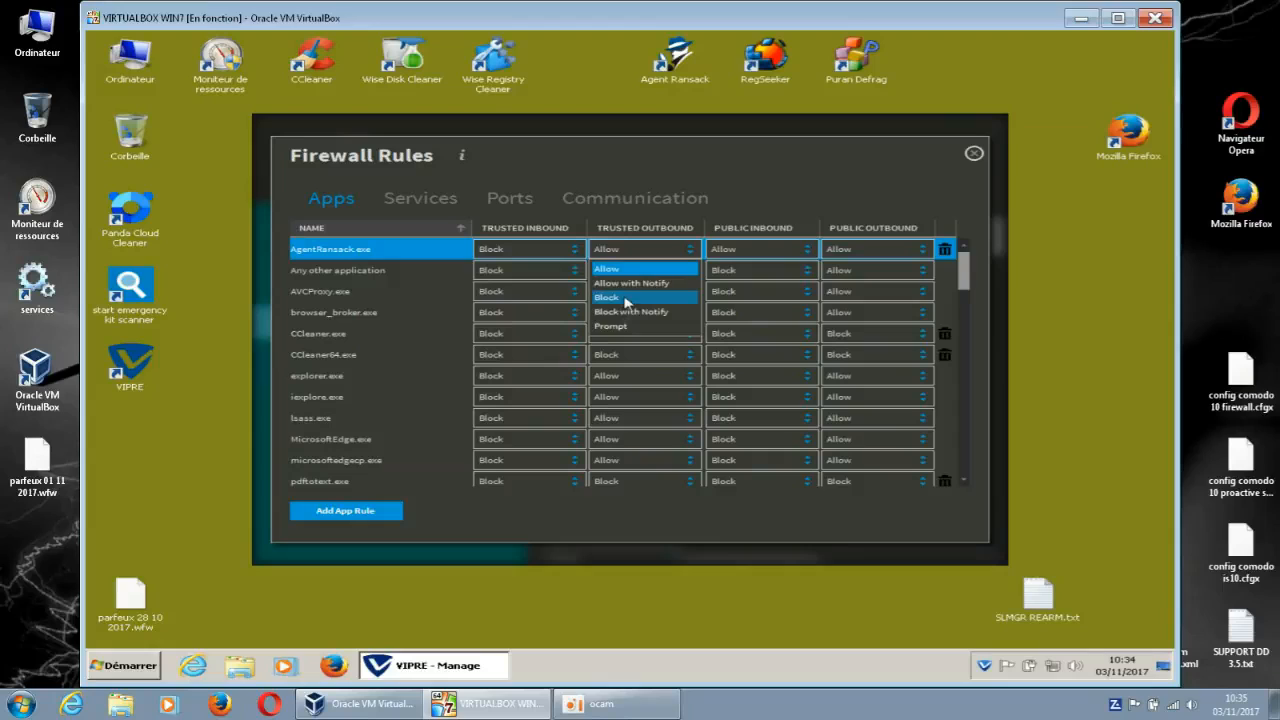
left_click(627, 299)
left_click(748, 251)
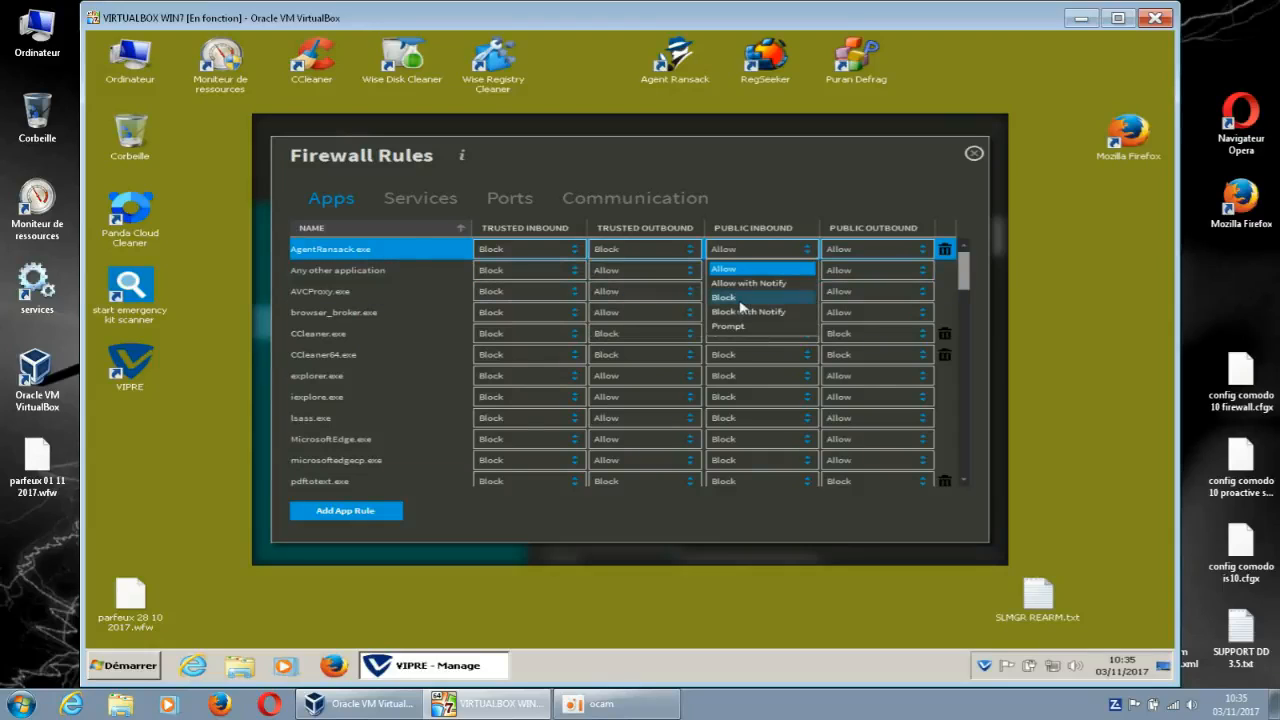
left_click(741, 299)
left_click(876, 250)
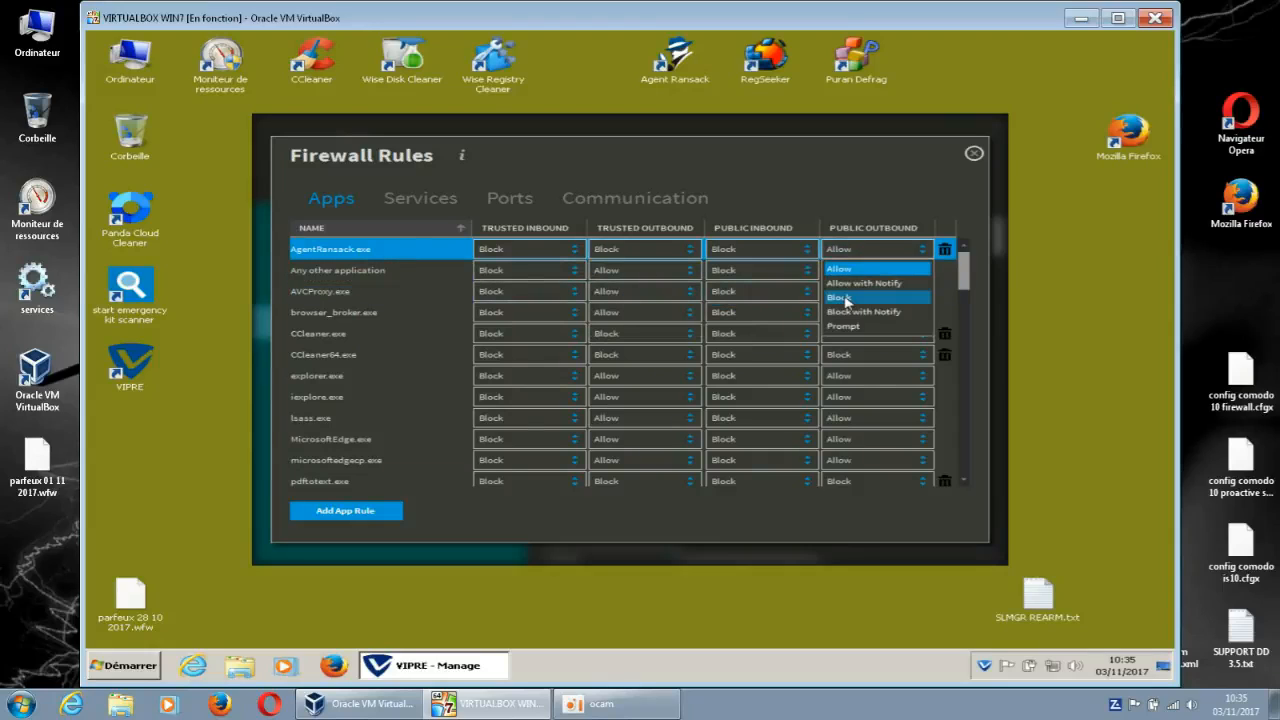
left_click(845, 299)
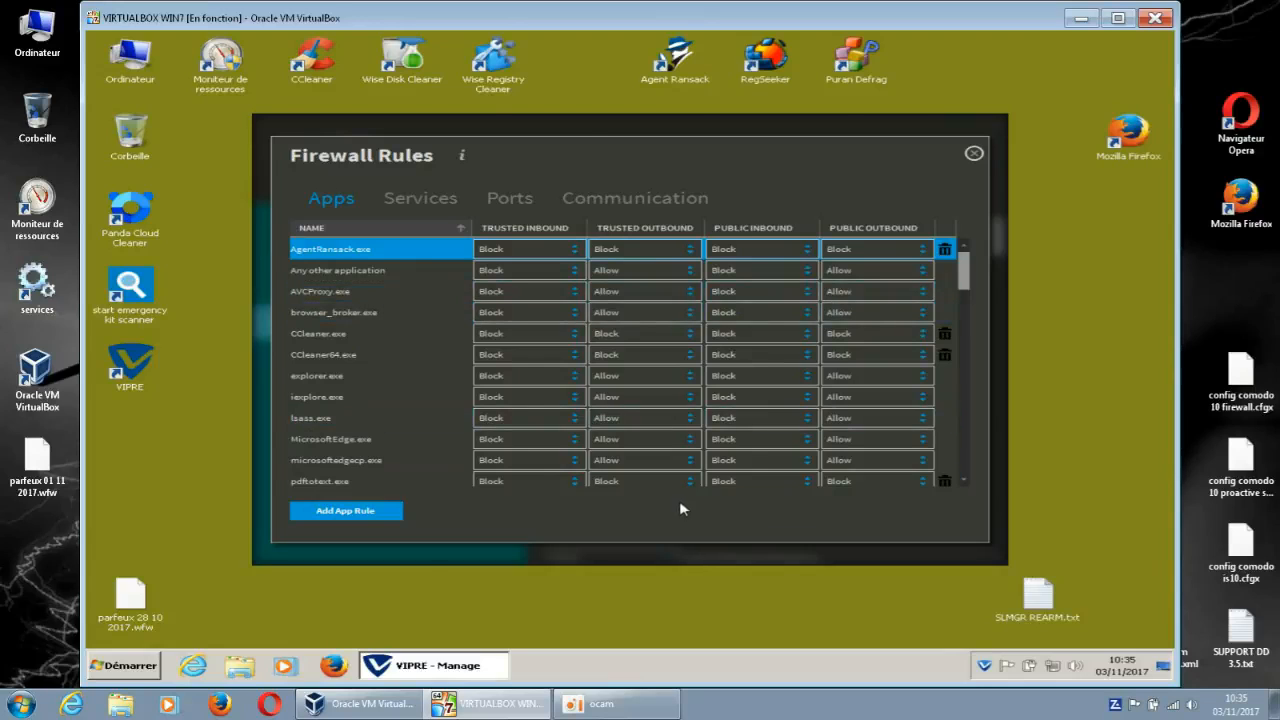
Step: Add CrashSender1402.exe from the Agent Ransack folder as a new app rule
left_click(359, 515)
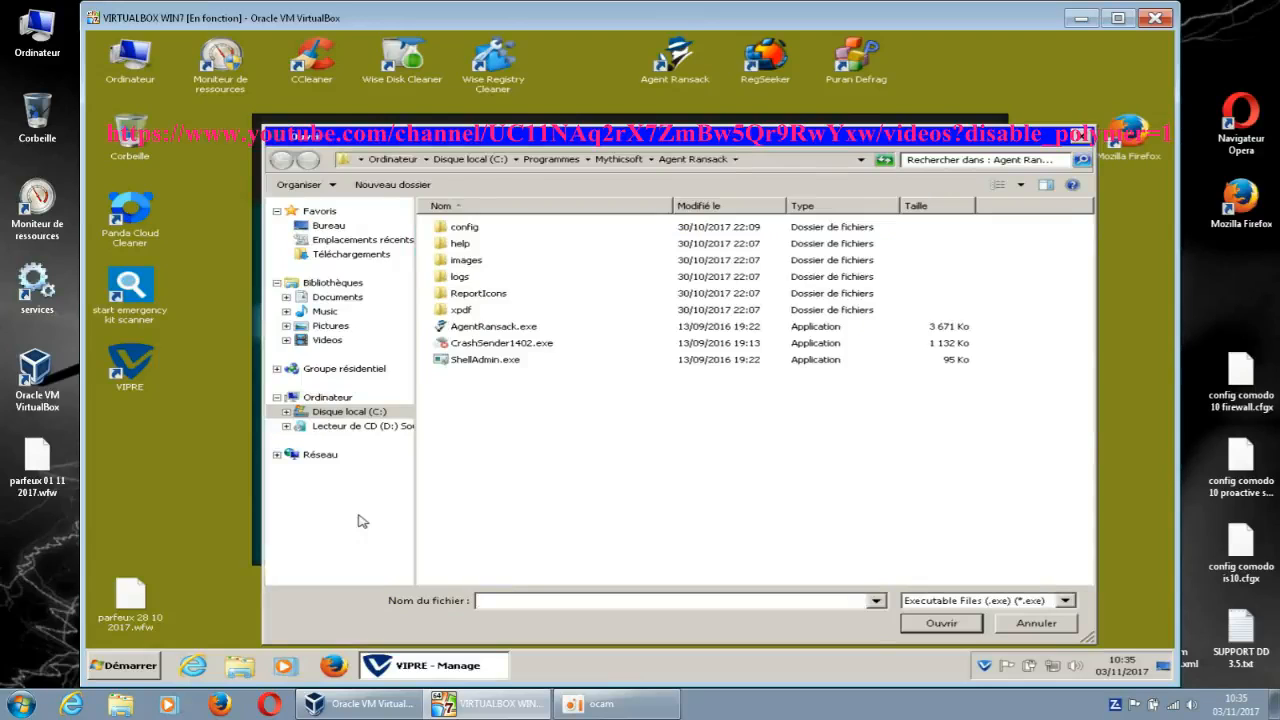
left_click(504, 346)
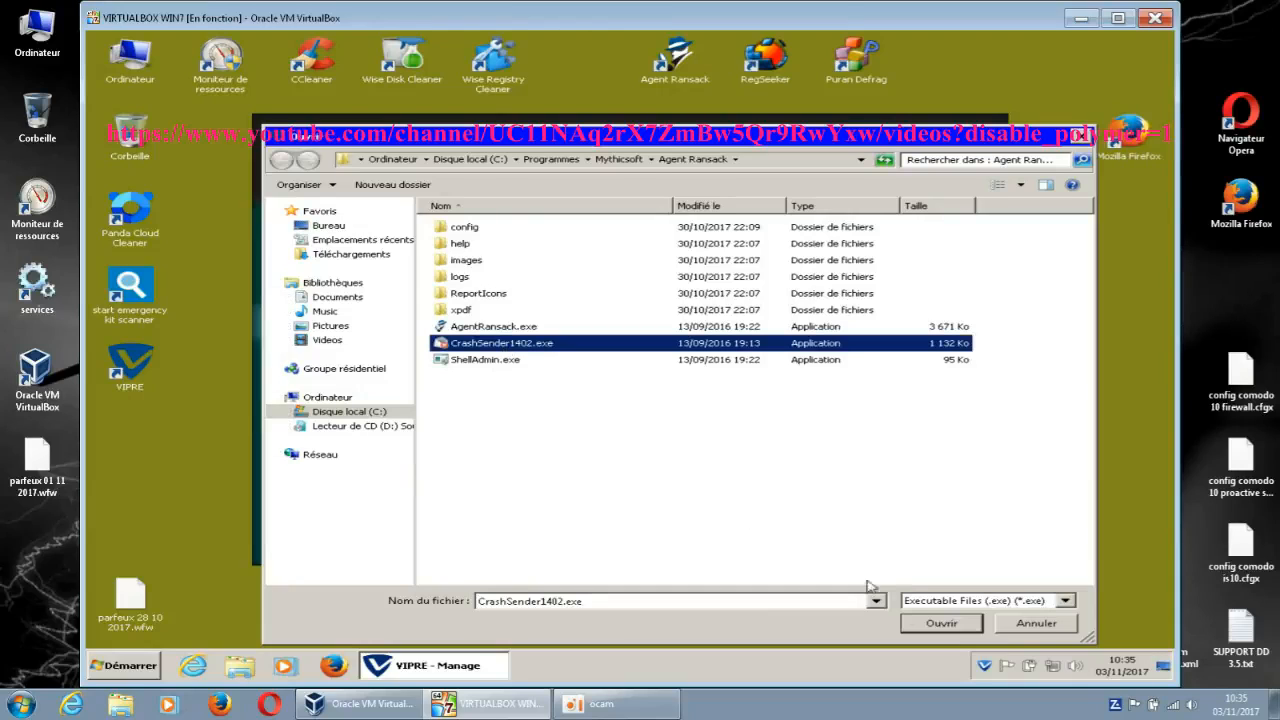
left_click(915, 623)
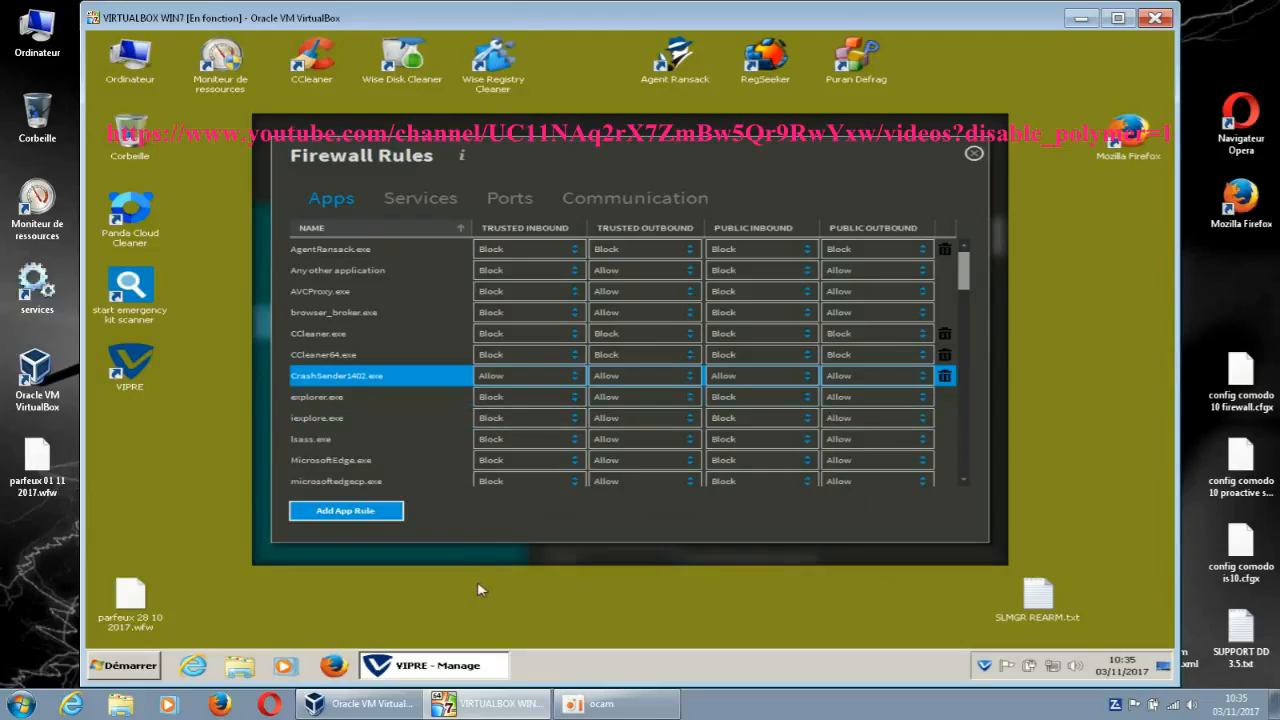
Step: Set trusted inbound, trusted outbound, public inbound and public outbound to Block for CrashSender1402.exe
left_click(578, 377)
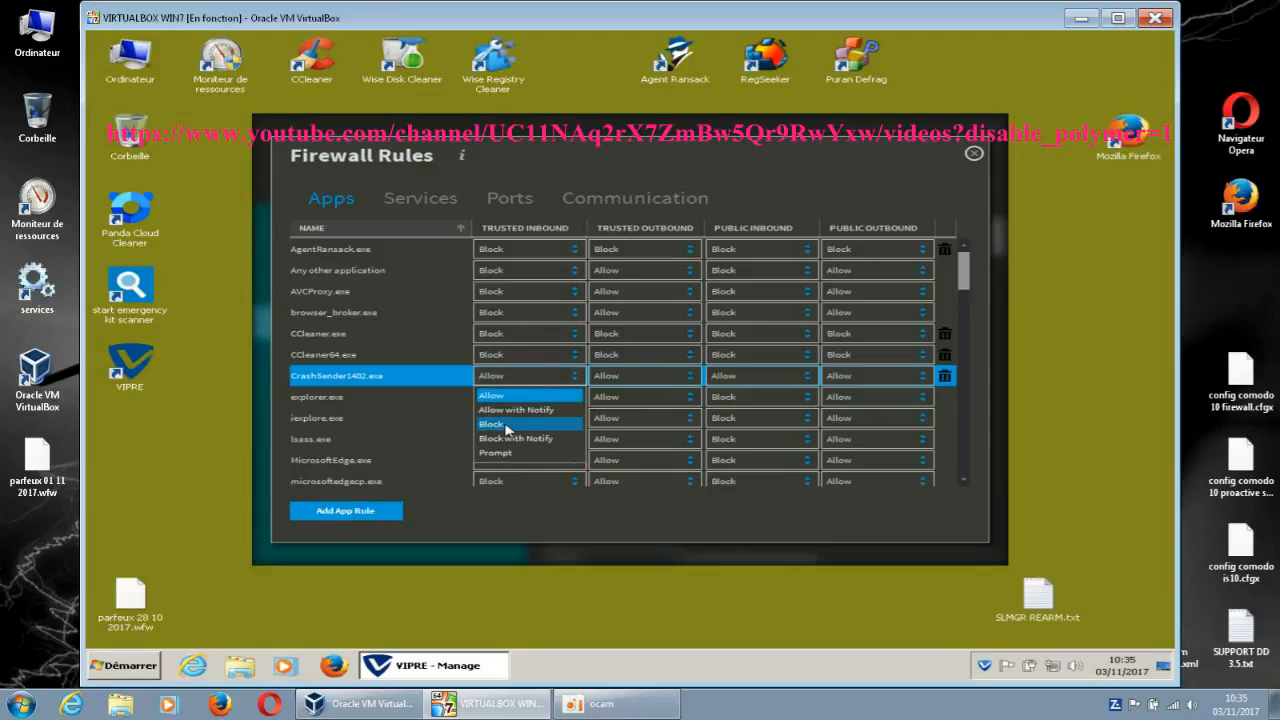
left_click(520, 424)
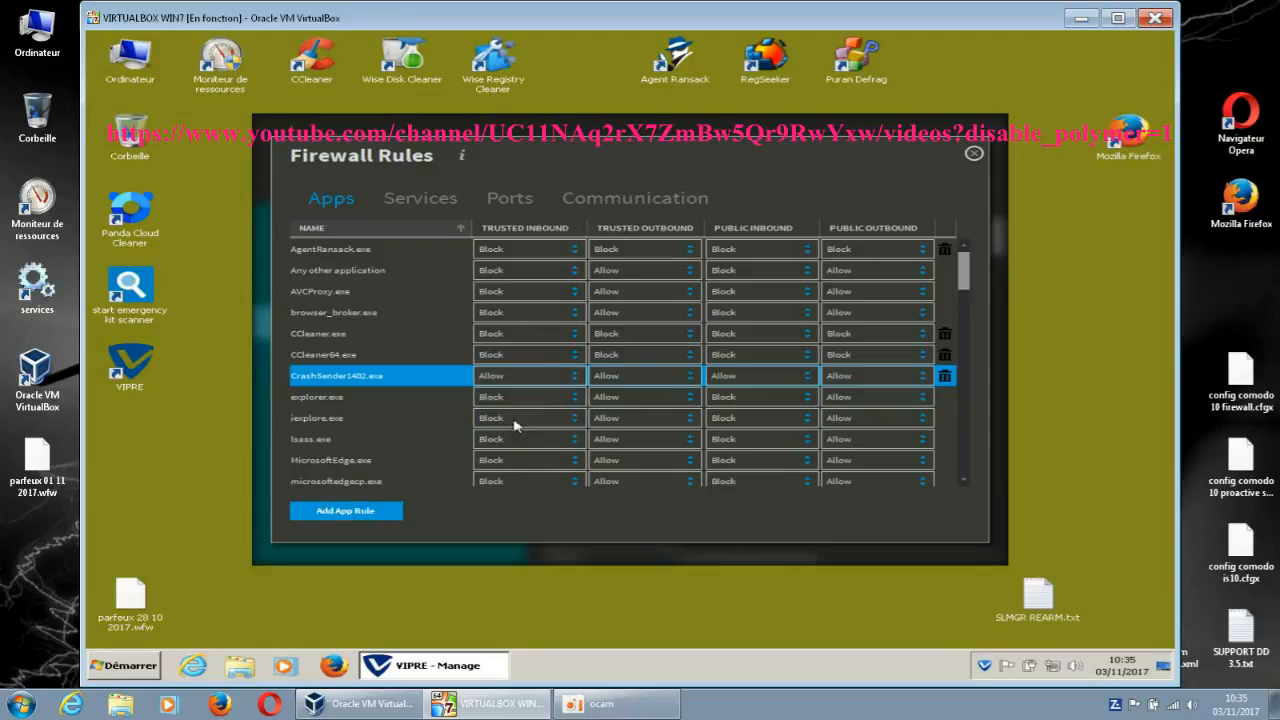
left_click(671, 377)
left_click(624, 426)
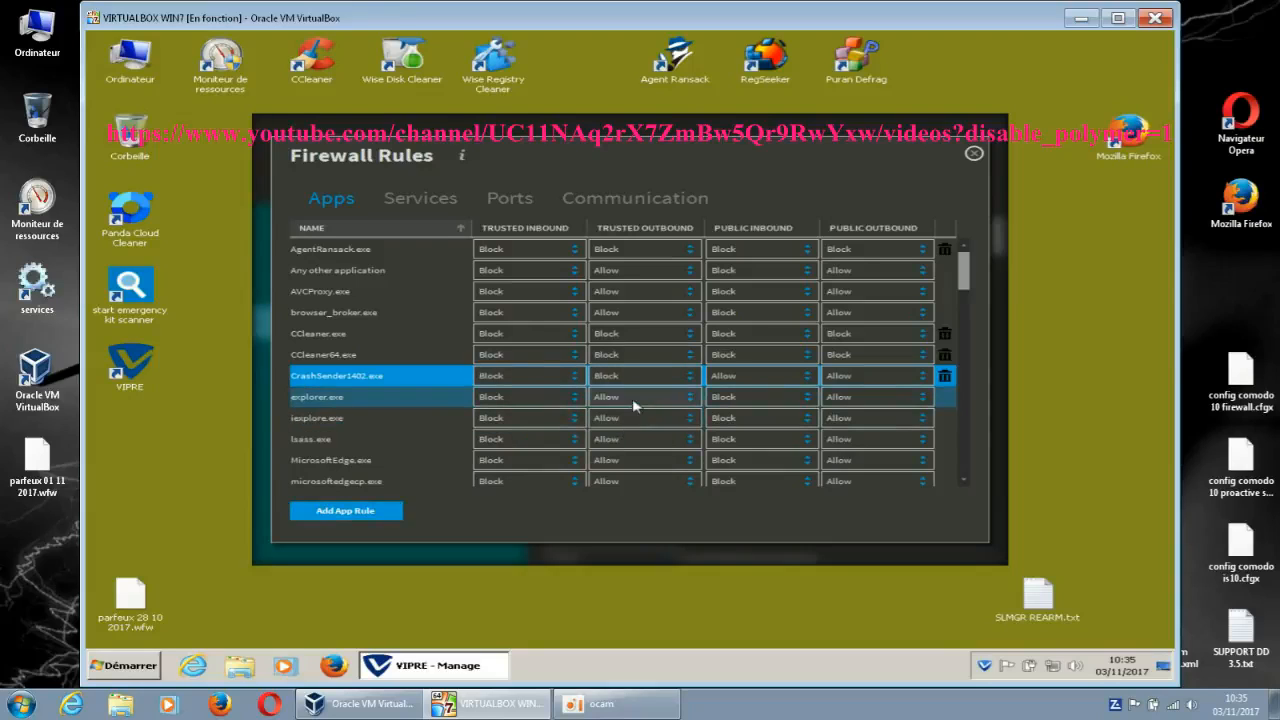
left_click(771, 380)
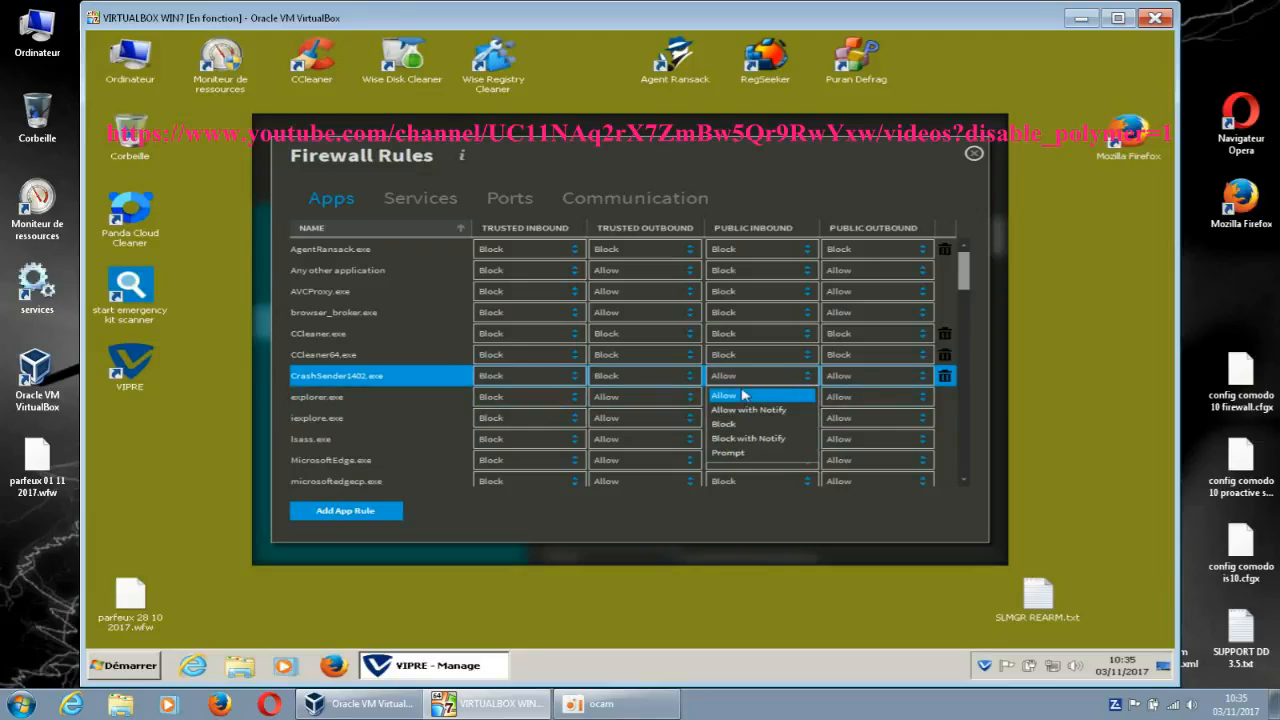
left_click(733, 431)
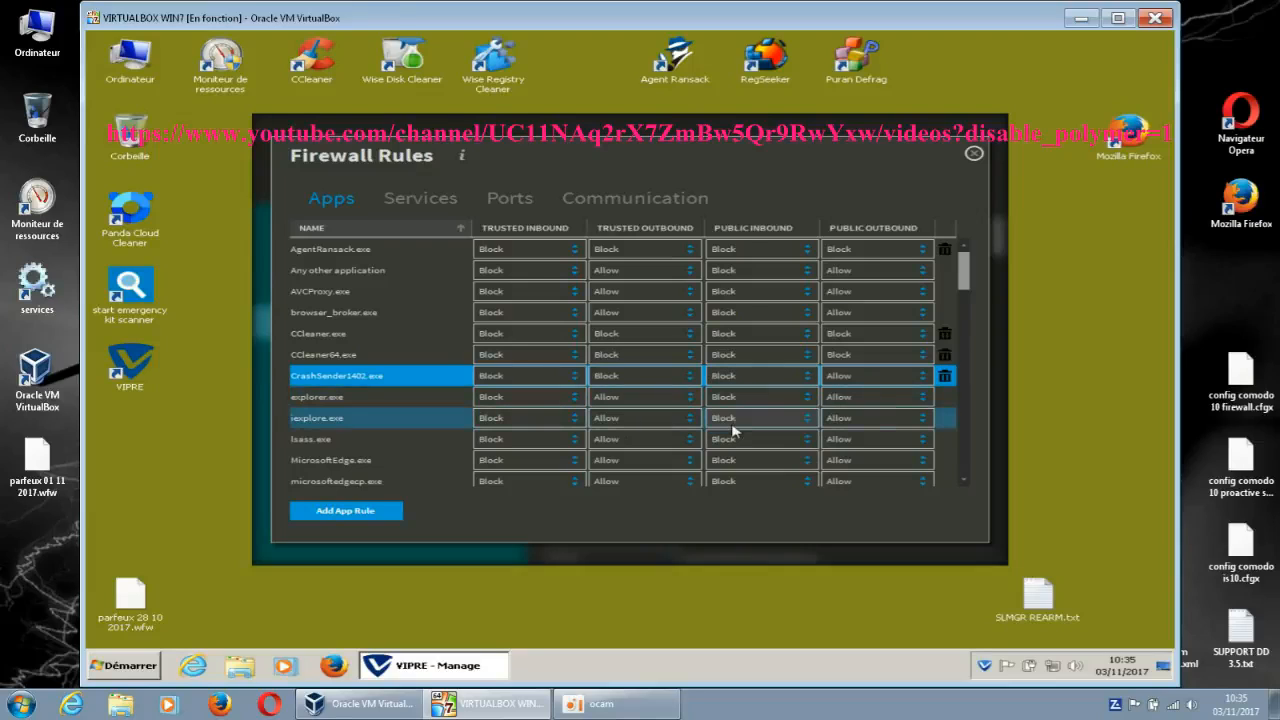
left_click(864, 380)
left_click(843, 427)
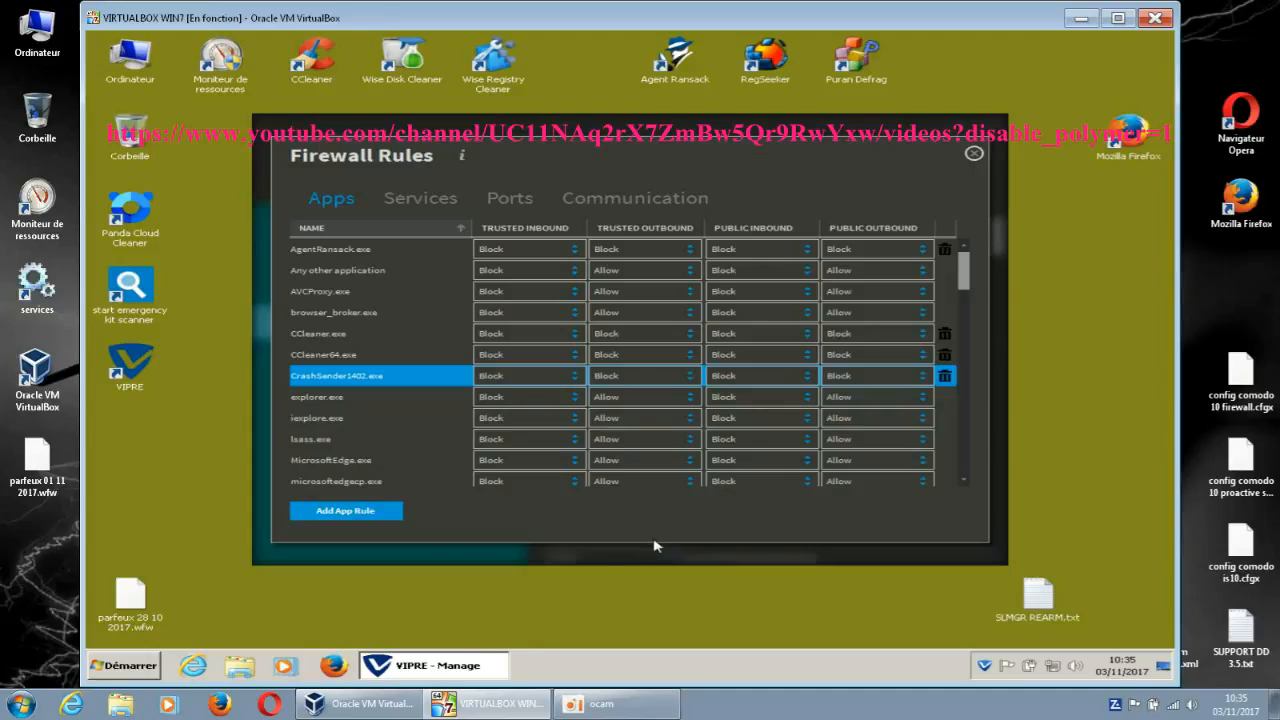
left_click(377, 517)
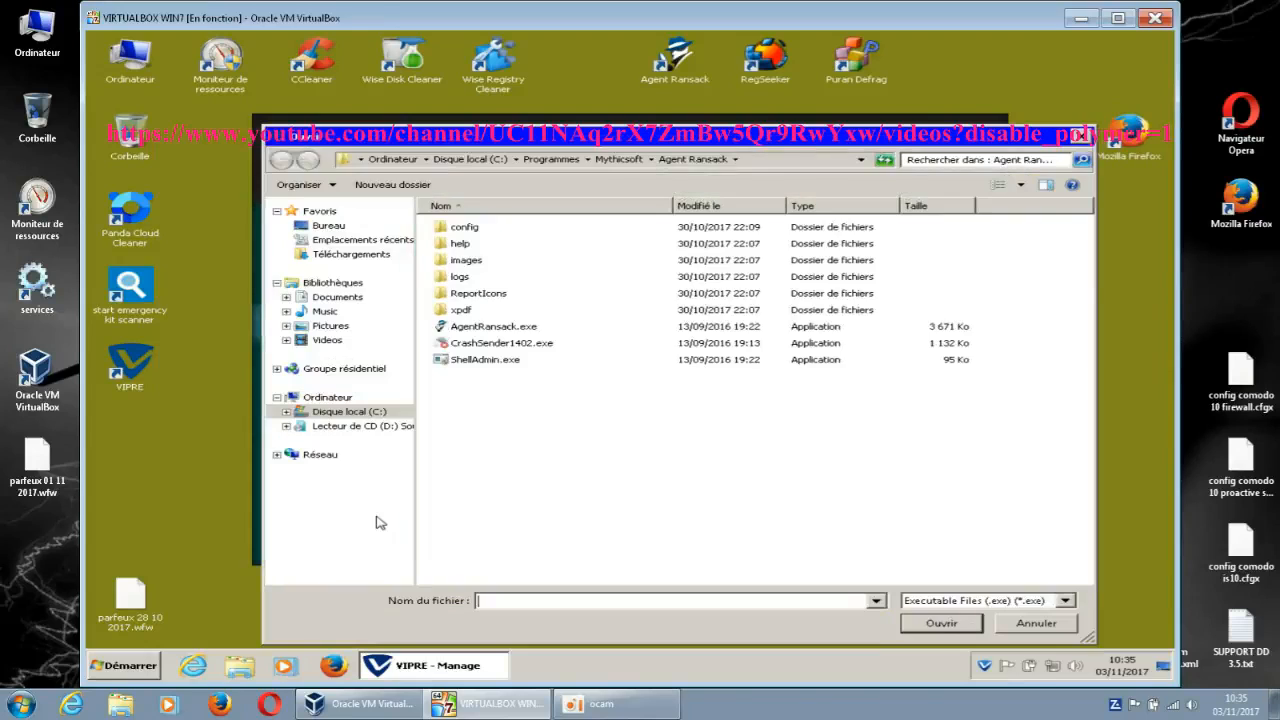
left_click(474, 350)
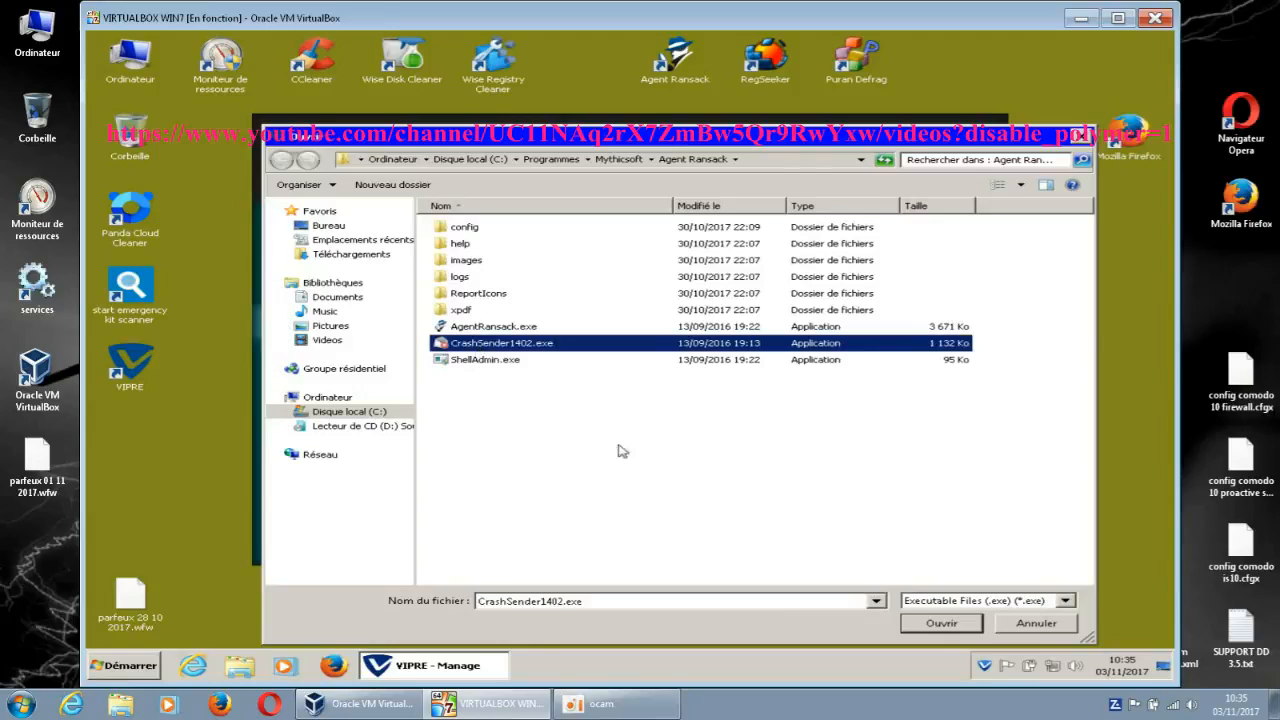
left_click(940, 624)
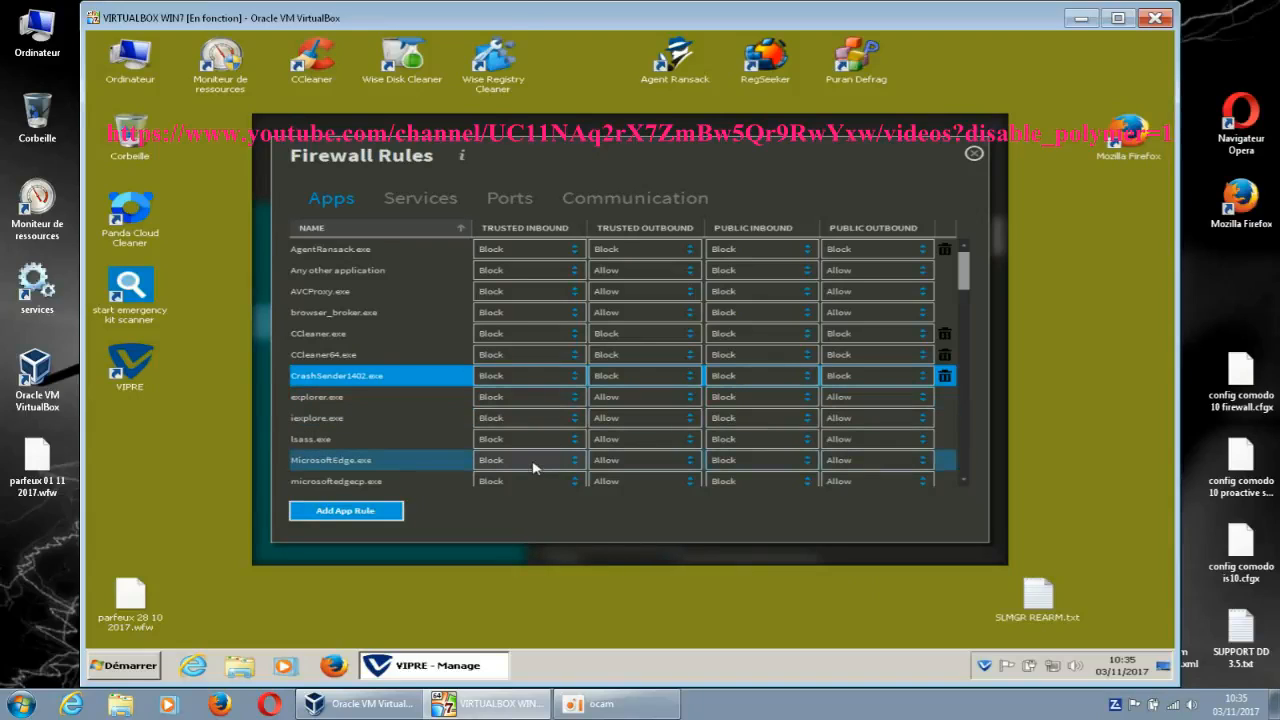
left_click(544, 380)
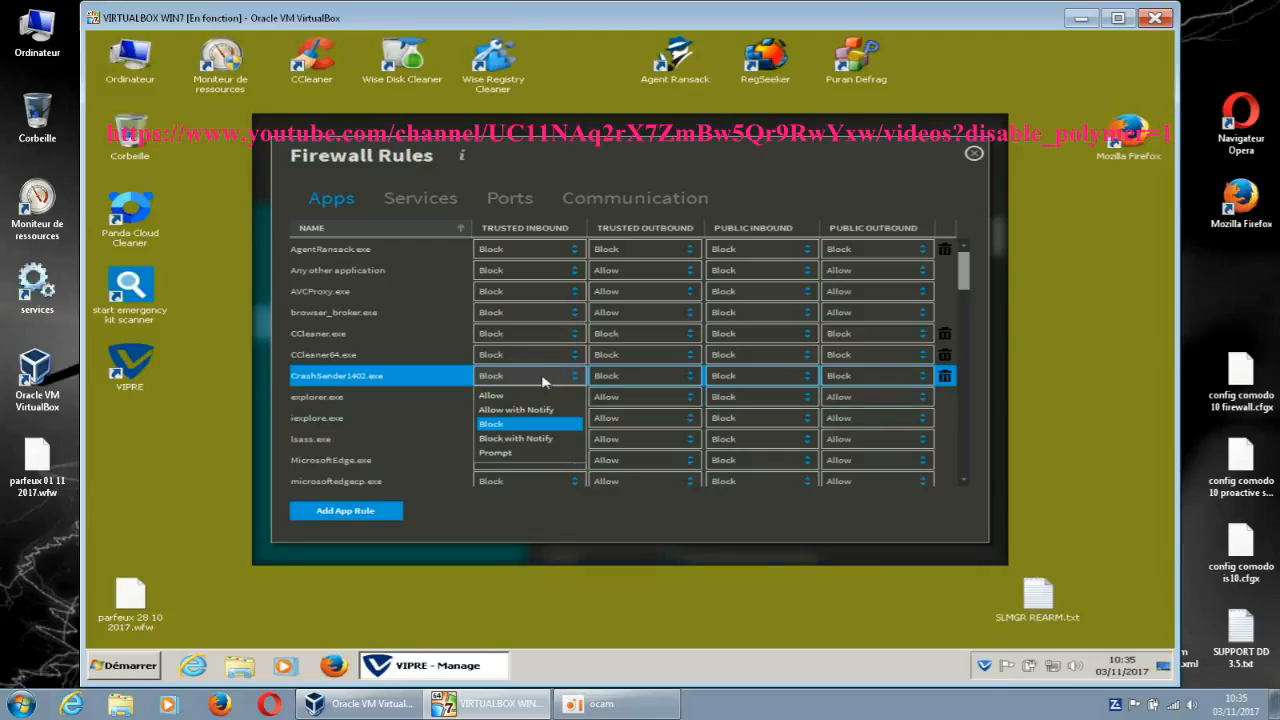
left_click(378, 516)
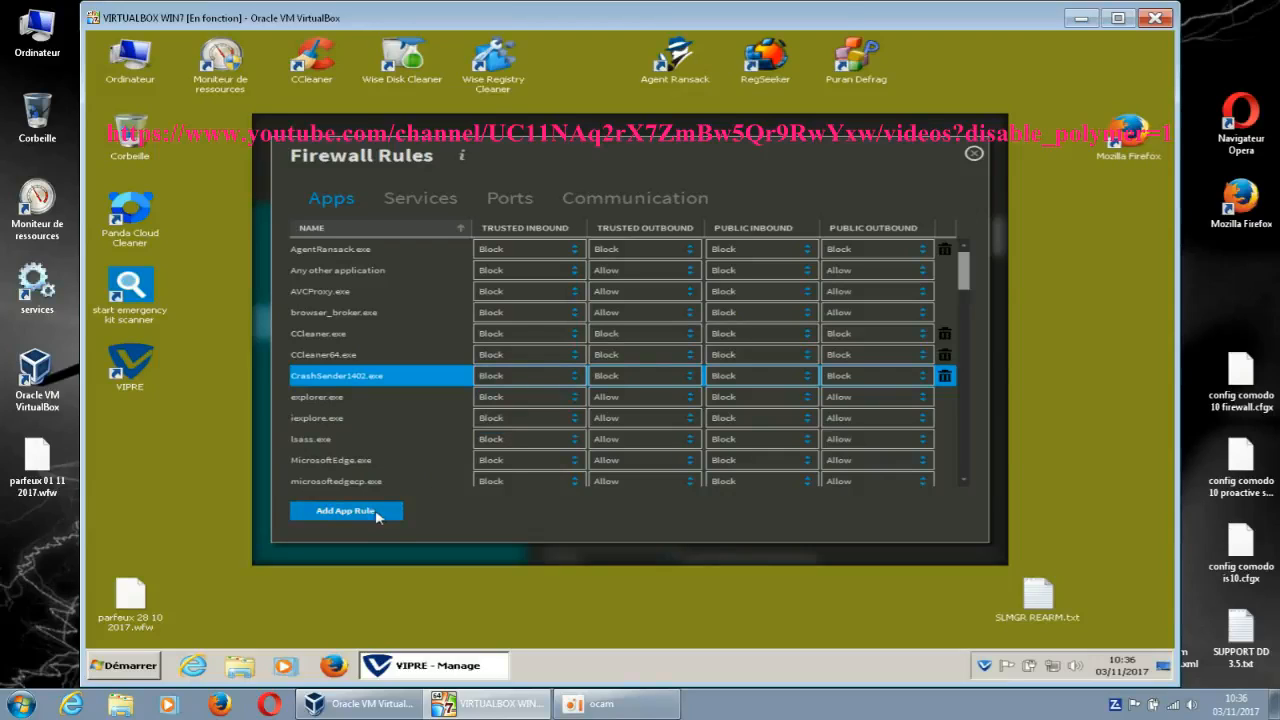
Step: Add ShellAdmin.exe from the Agent Ransack folder as a new app rule
left_click(378, 516)
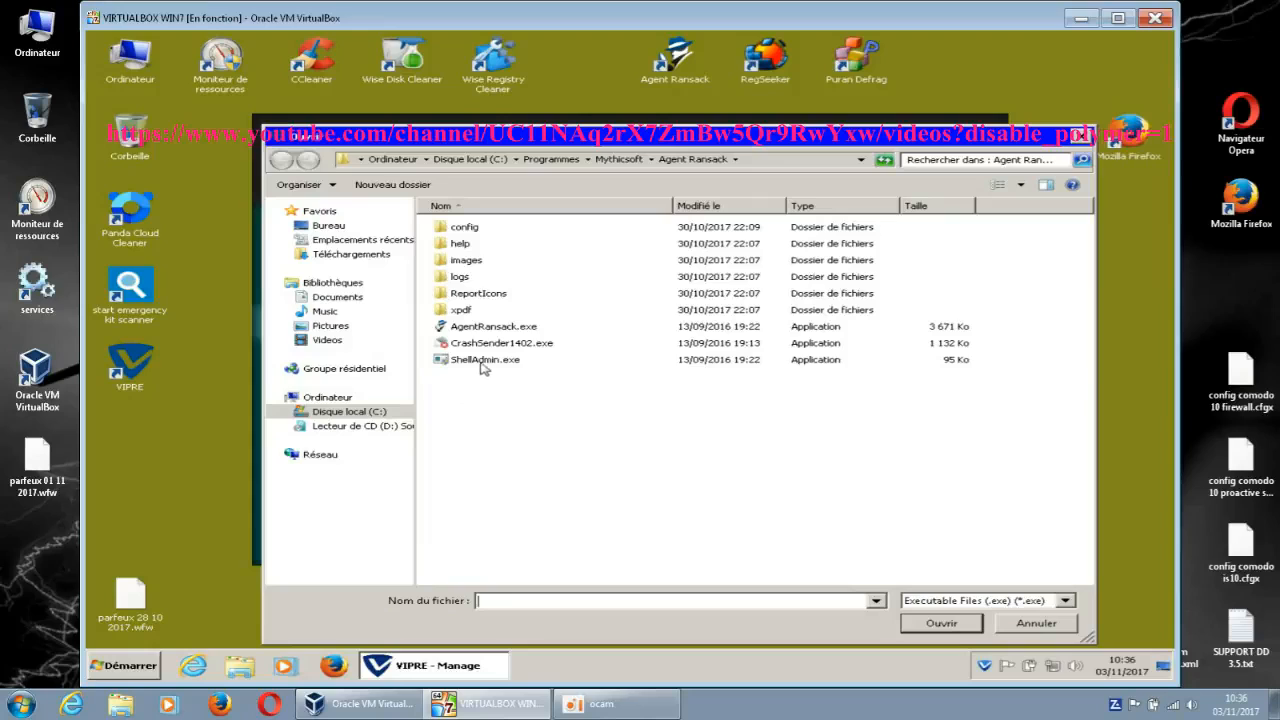
left_click(481, 362)
left_click(948, 625)
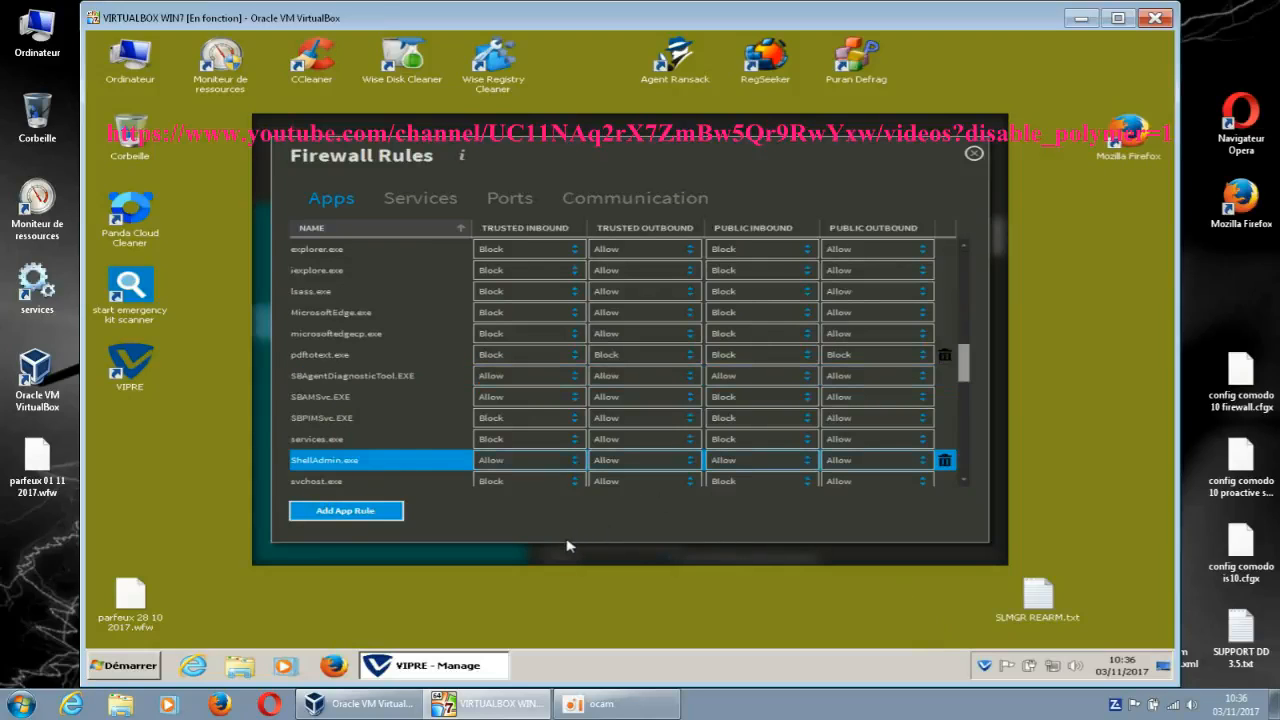
Step: Set trusted inbound, trusted outbound, public inbound and public outbound to Block for ShellAdmin.exe and close the firewall rules
left_click(576, 466)
left_click(510, 512)
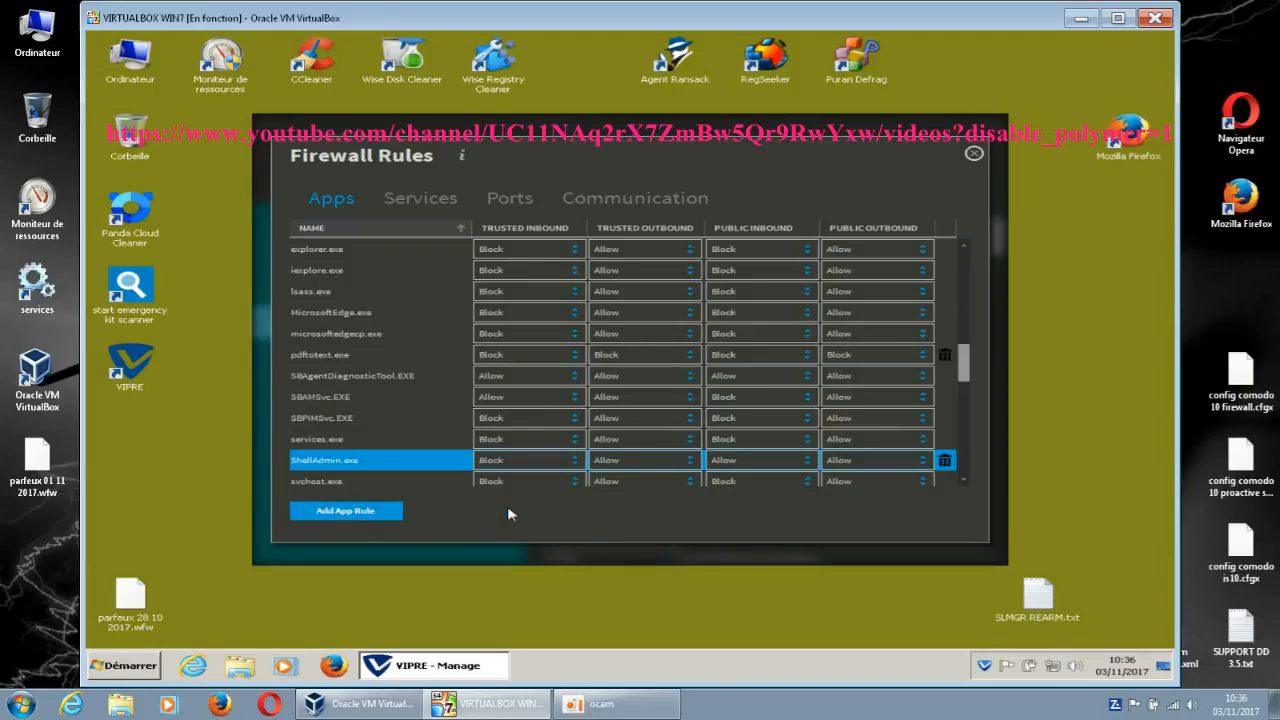
left_click(636, 466)
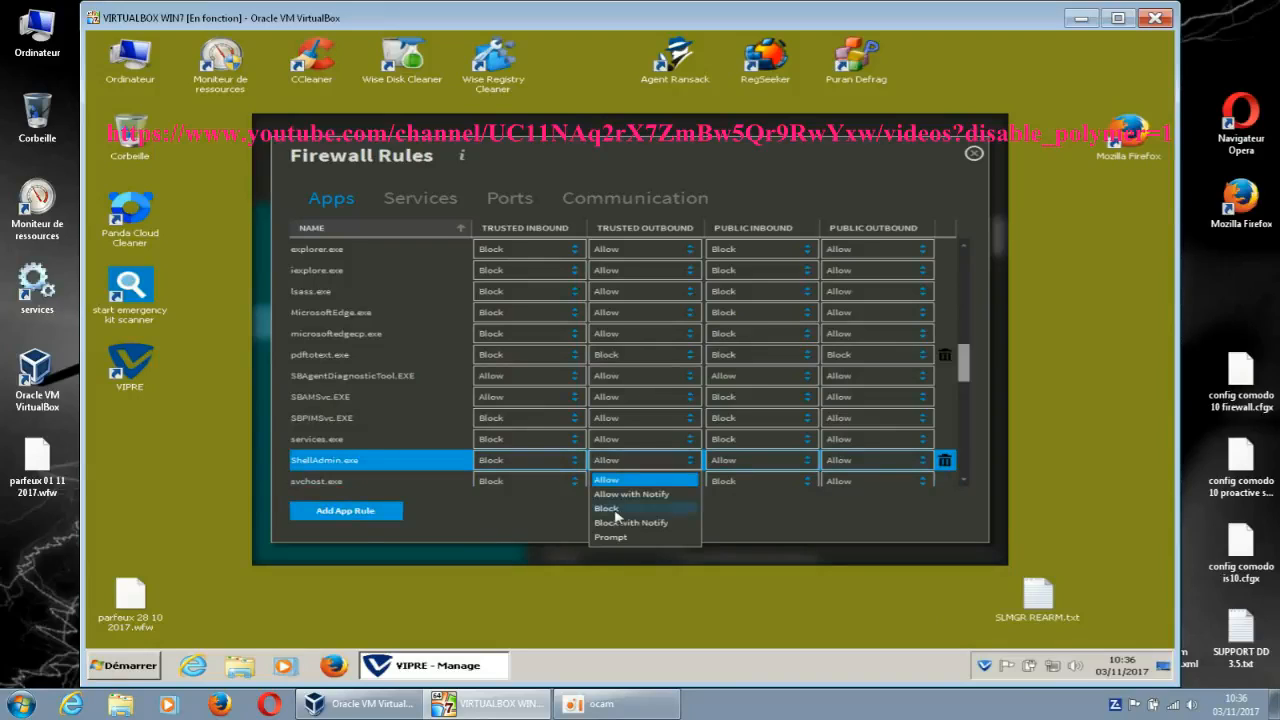
left_click(614, 512)
left_click(766, 466)
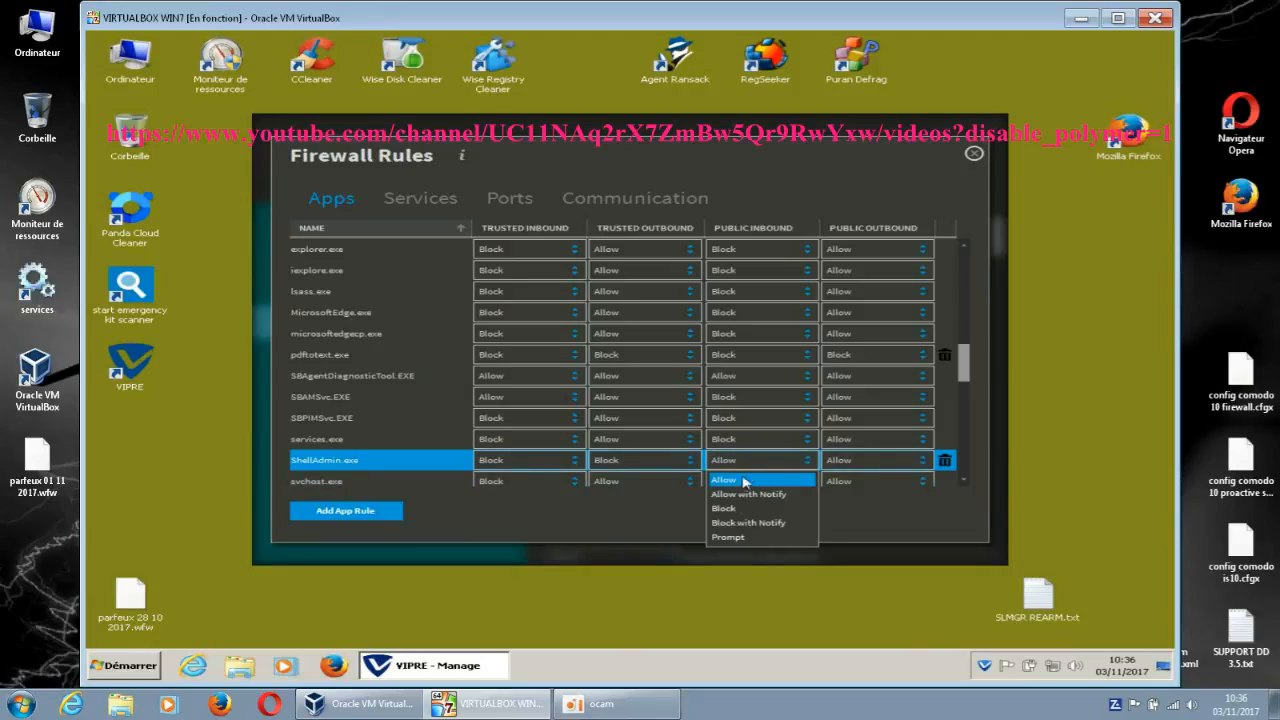
left_click(736, 509)
left_click(857, 463)
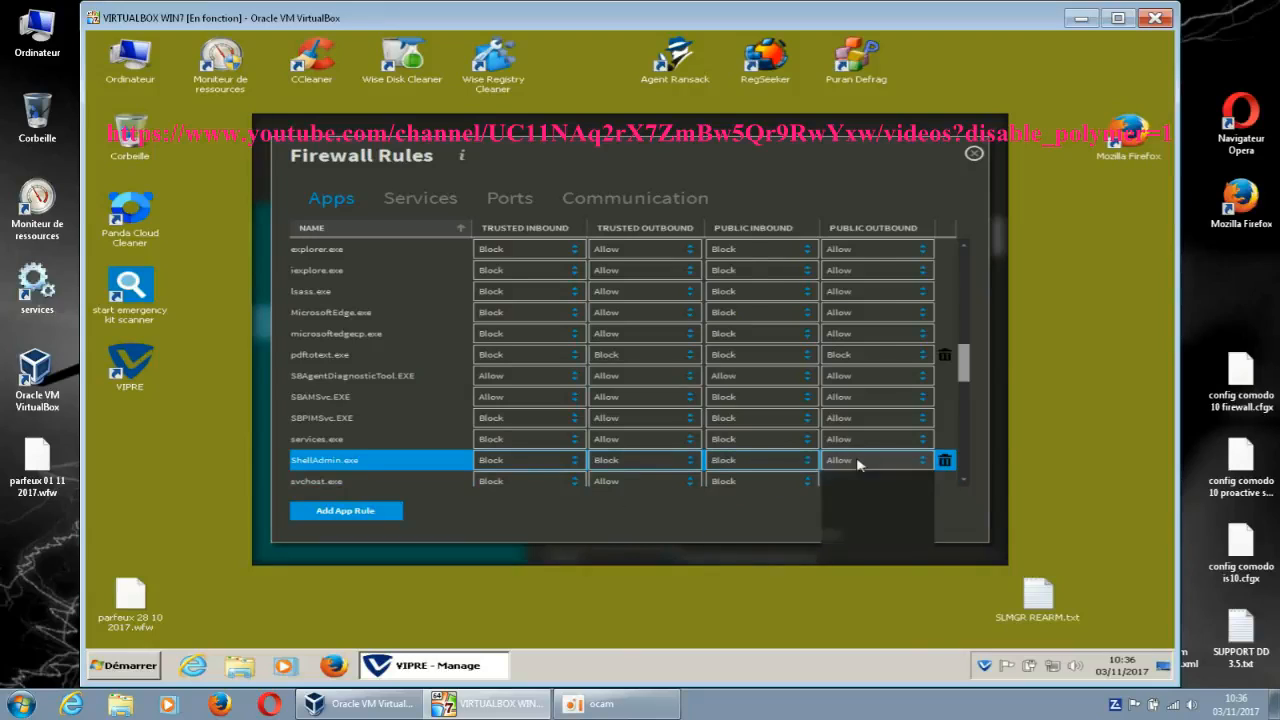
left_click(847, 515)
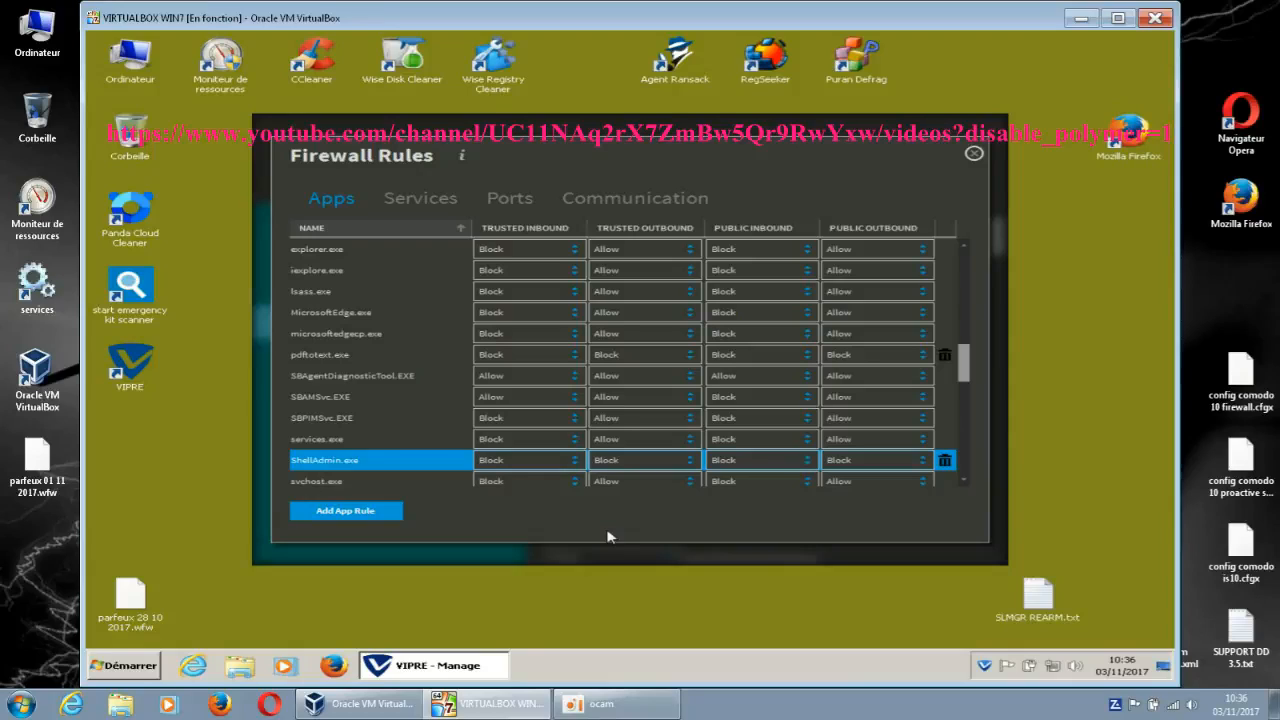
left_click(974, 155)
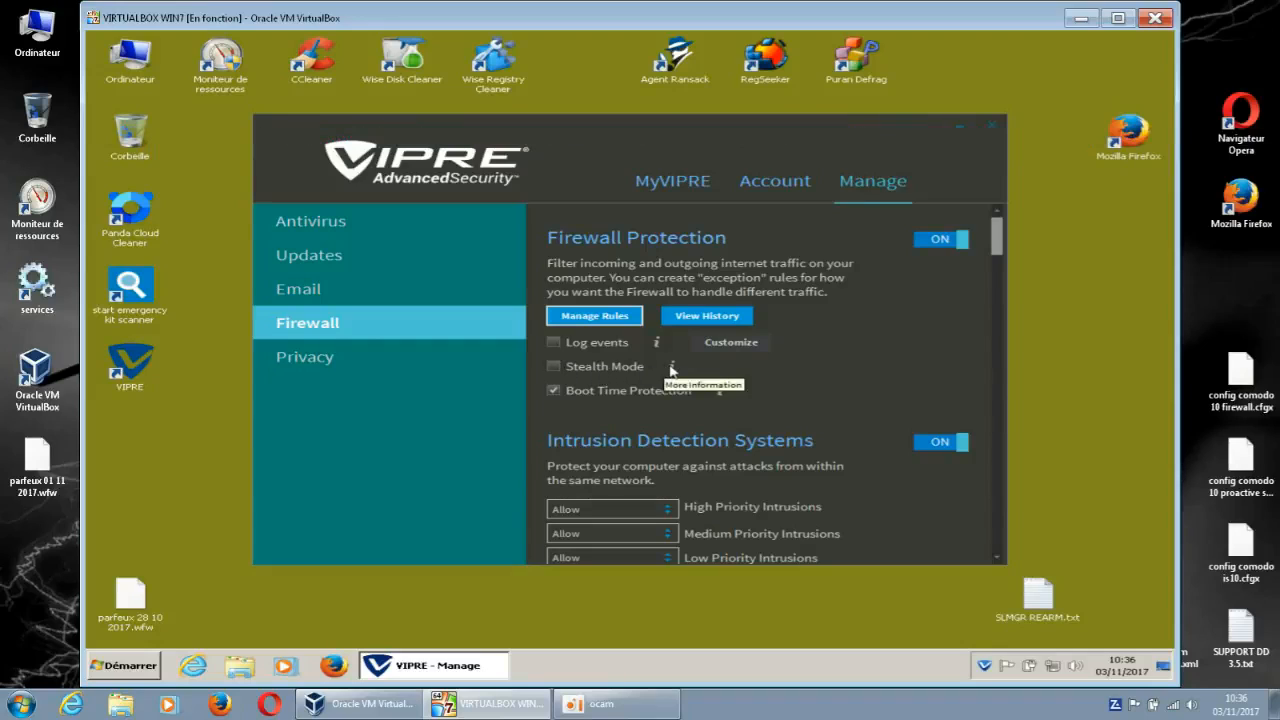
mouse_move(672, 369)
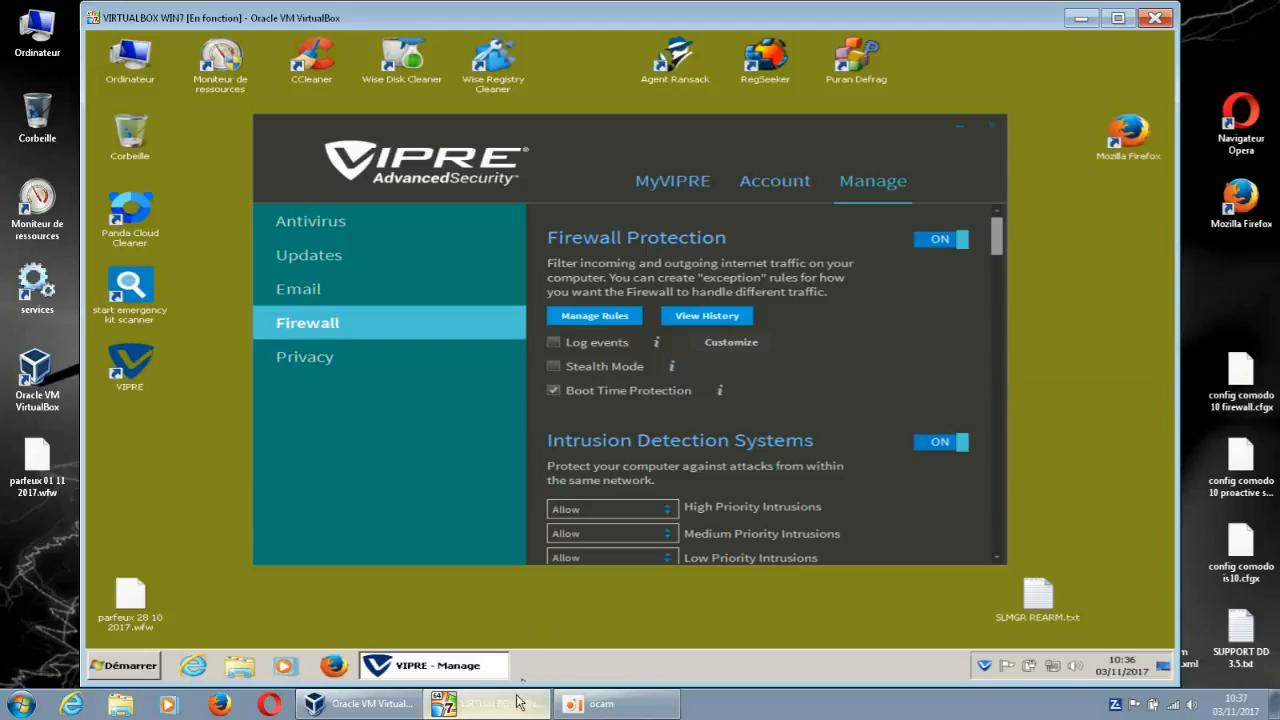
mouse_move(392, 712)
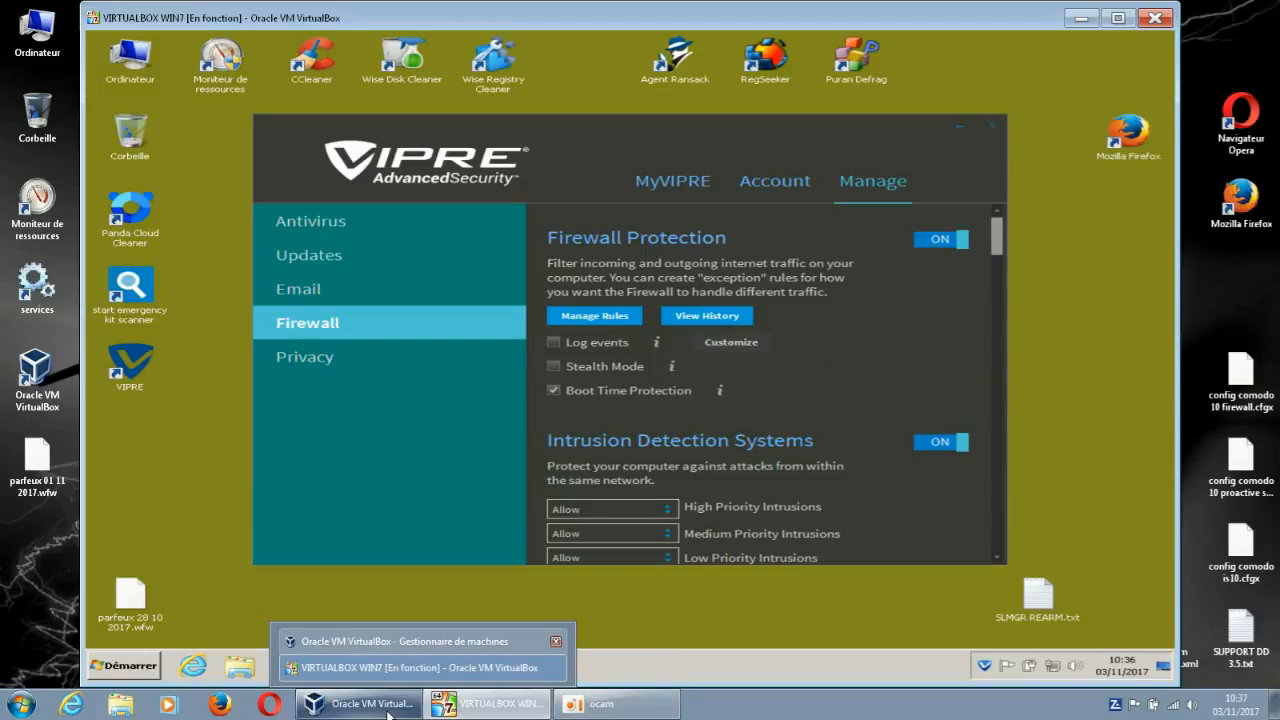
Step: Switch to Firefox, search for "stealth" and examine its French translation in the Google results
left_click(313, 667)
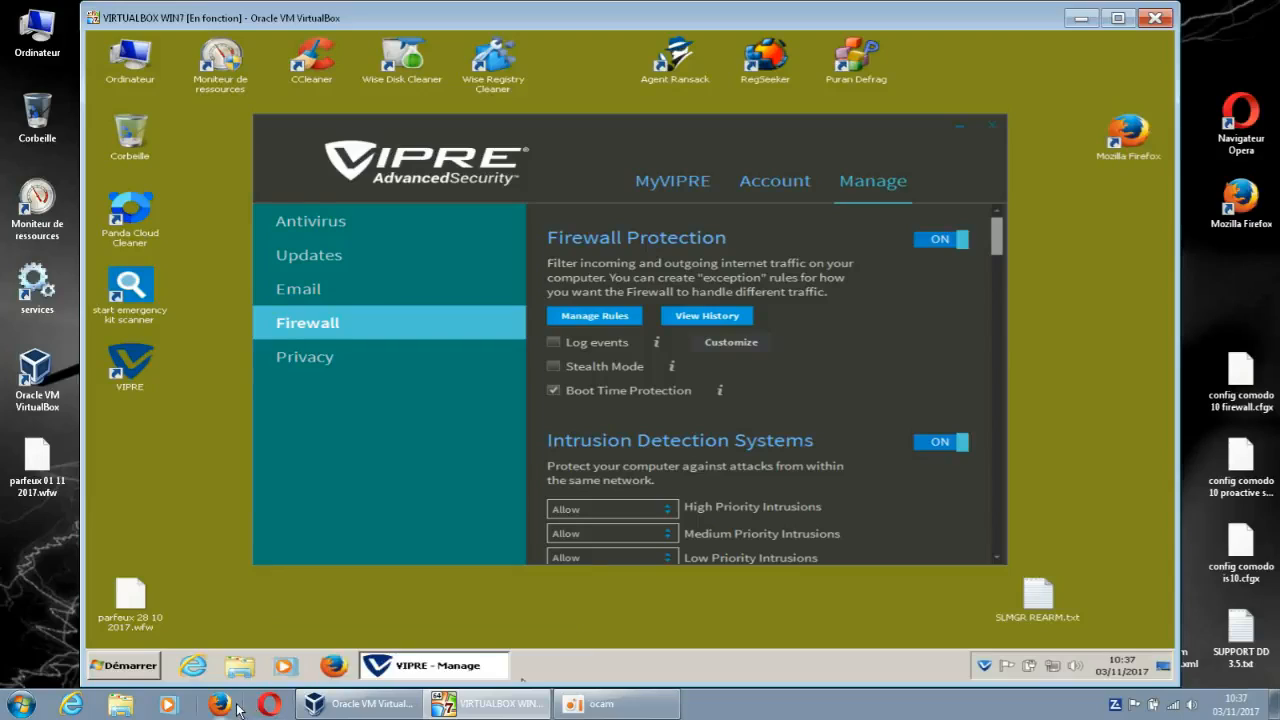
left_click(336, 668)
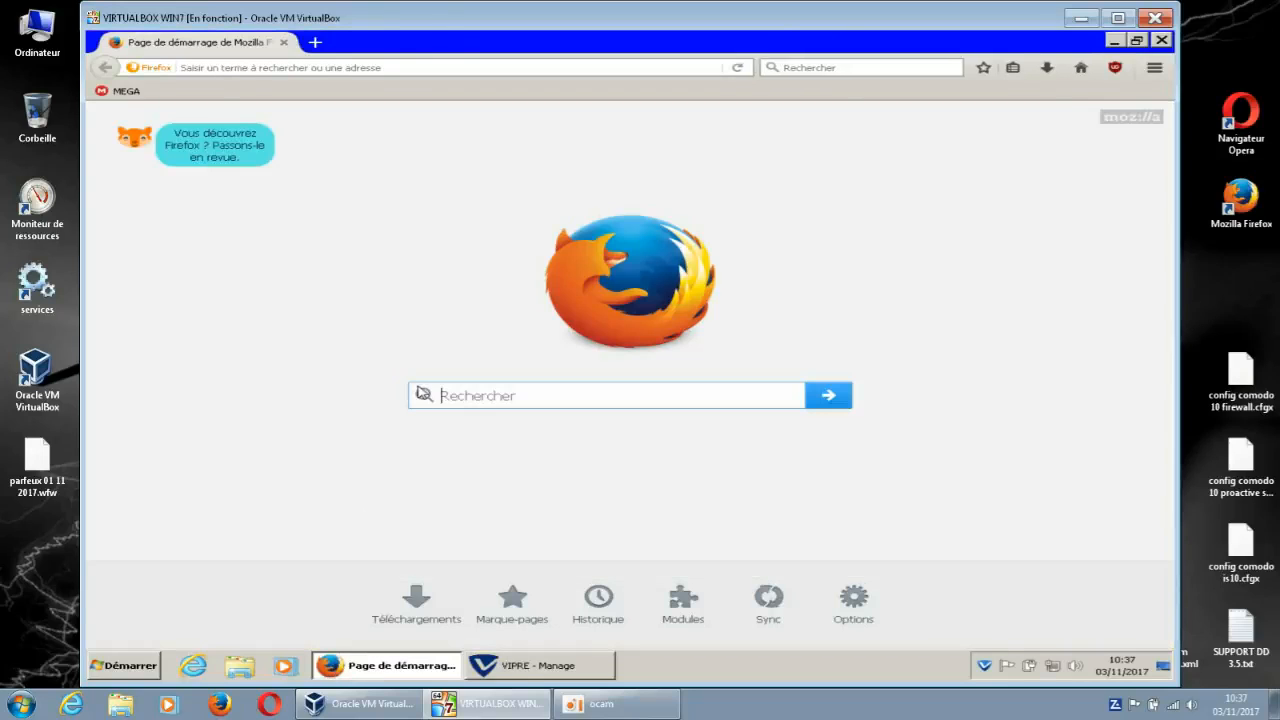
left_click(532, 668)
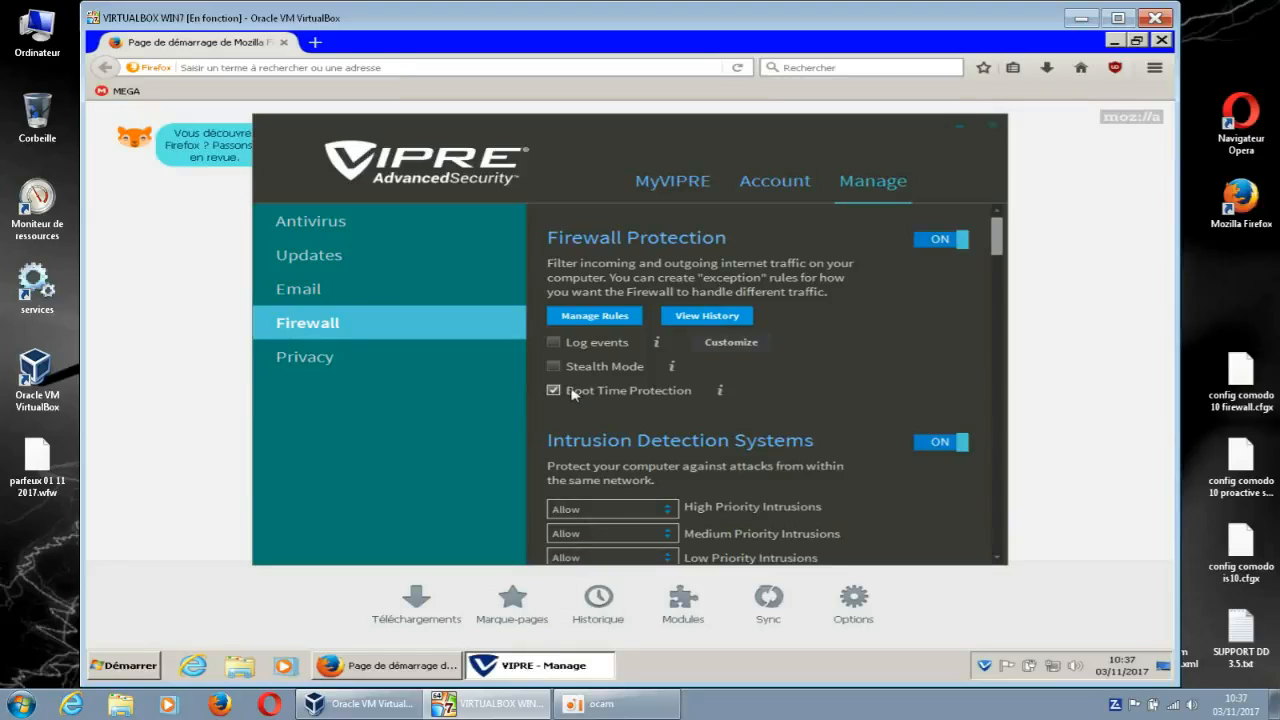
left_click(437, 673)
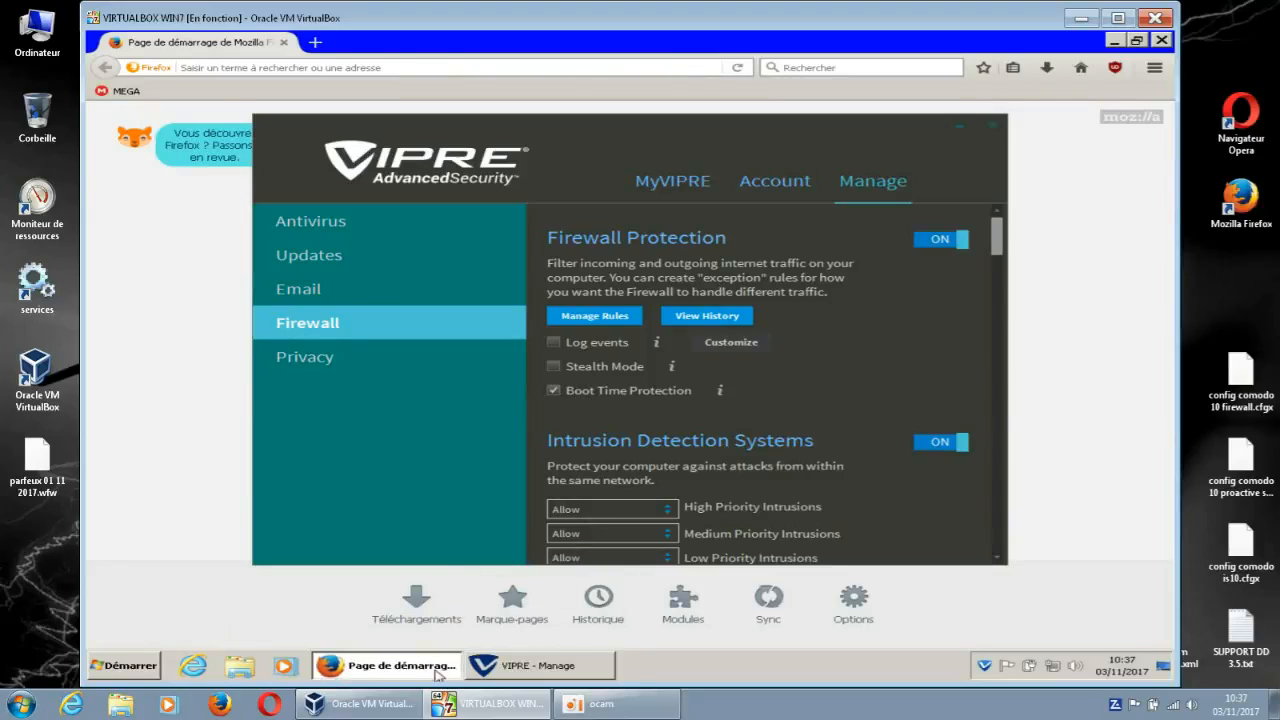
type("s")
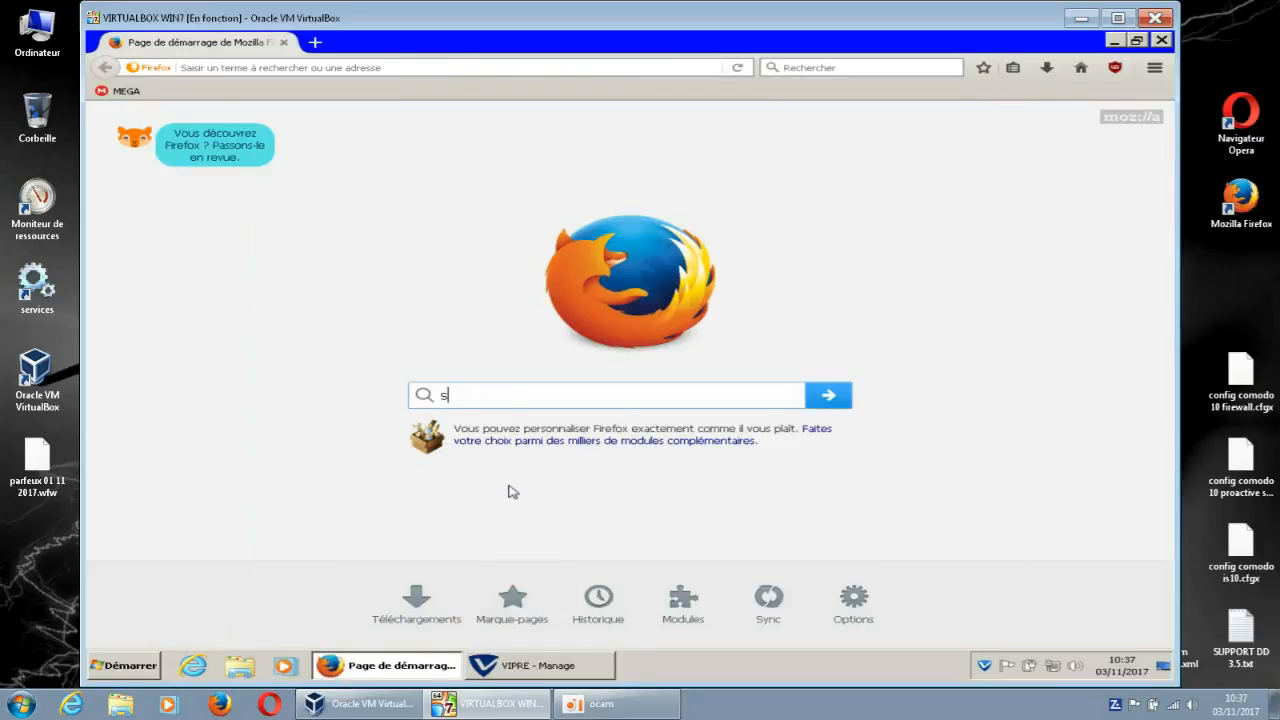
type("te")
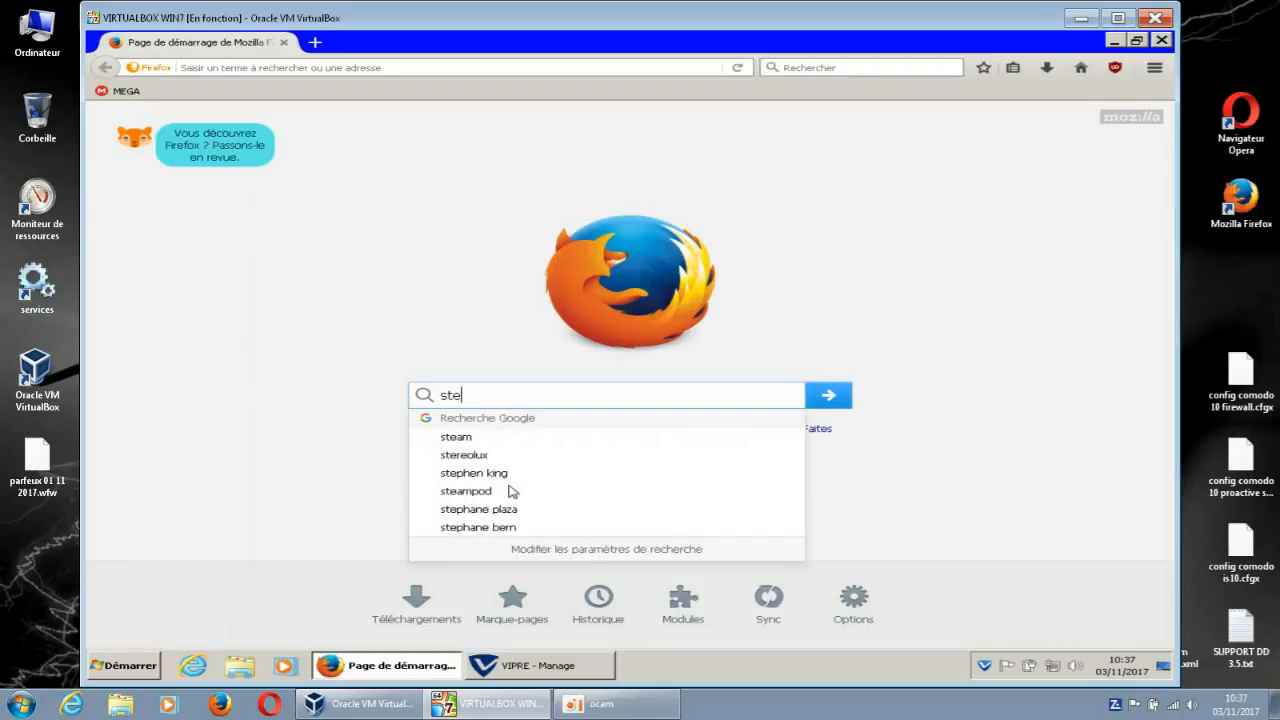
type("alth")
key("Return")
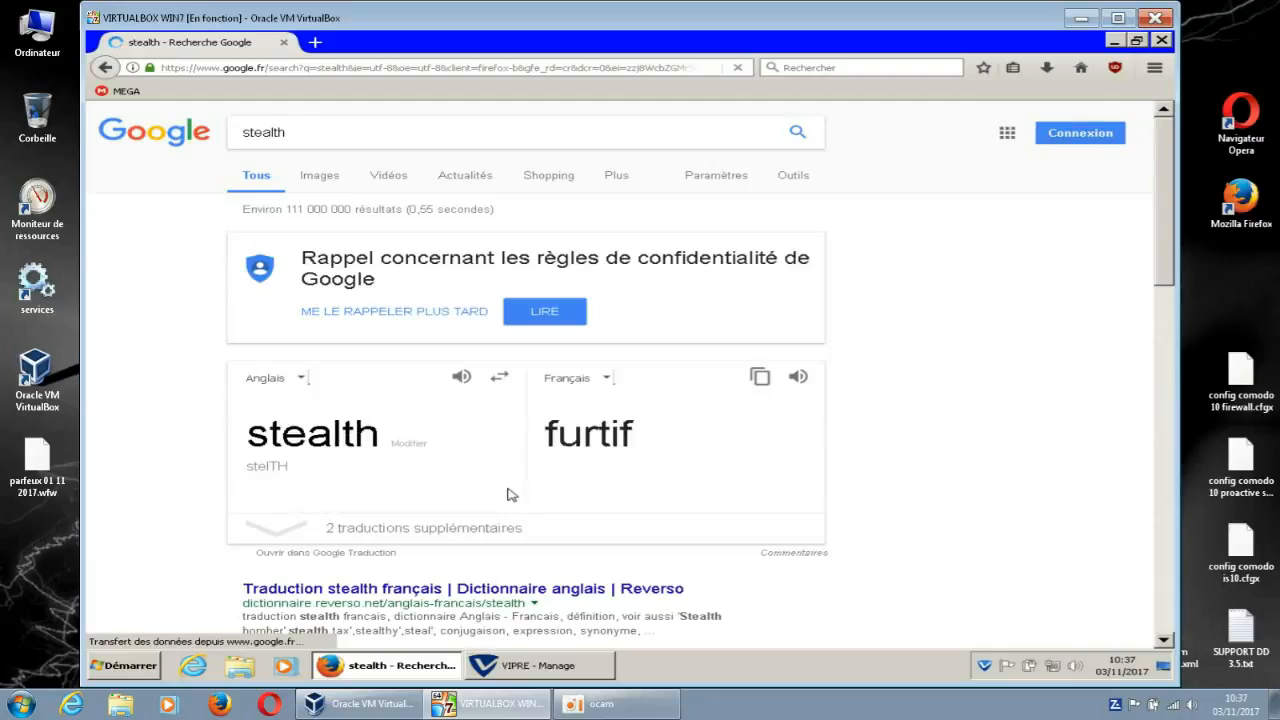
scroll(1066, 431, "down", 2)
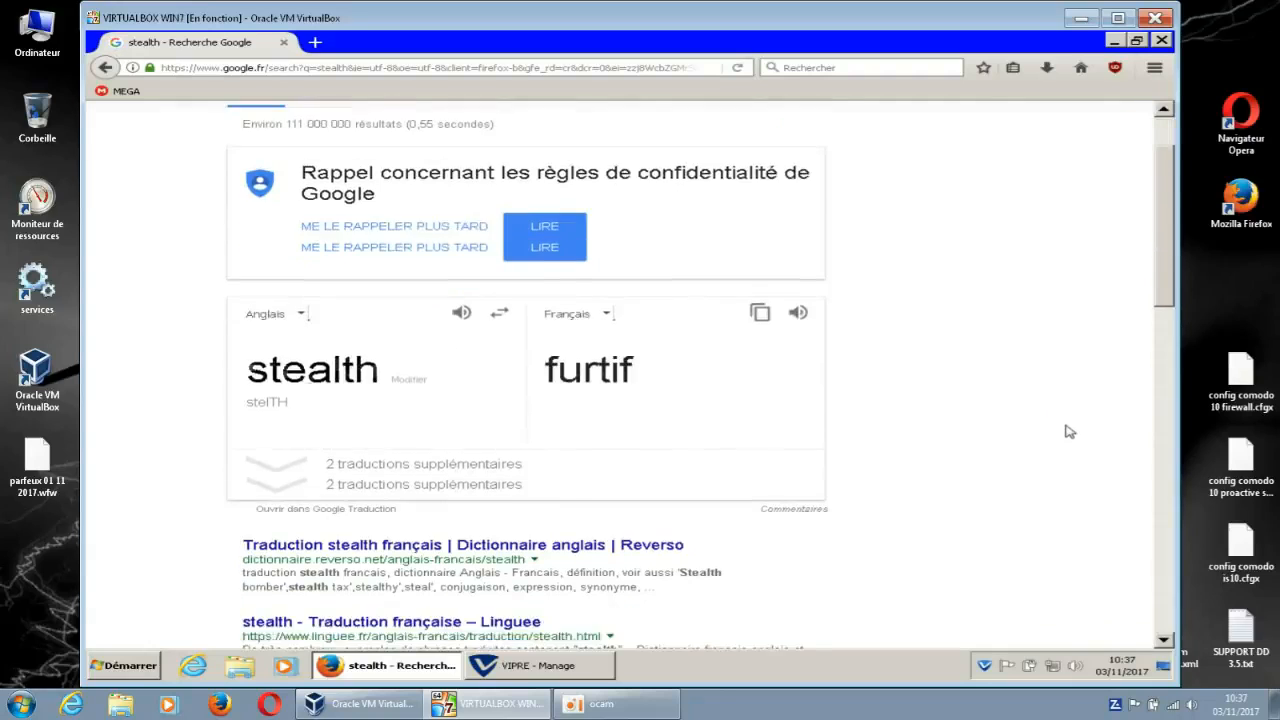
scroll(1066, 431, "down", 2)
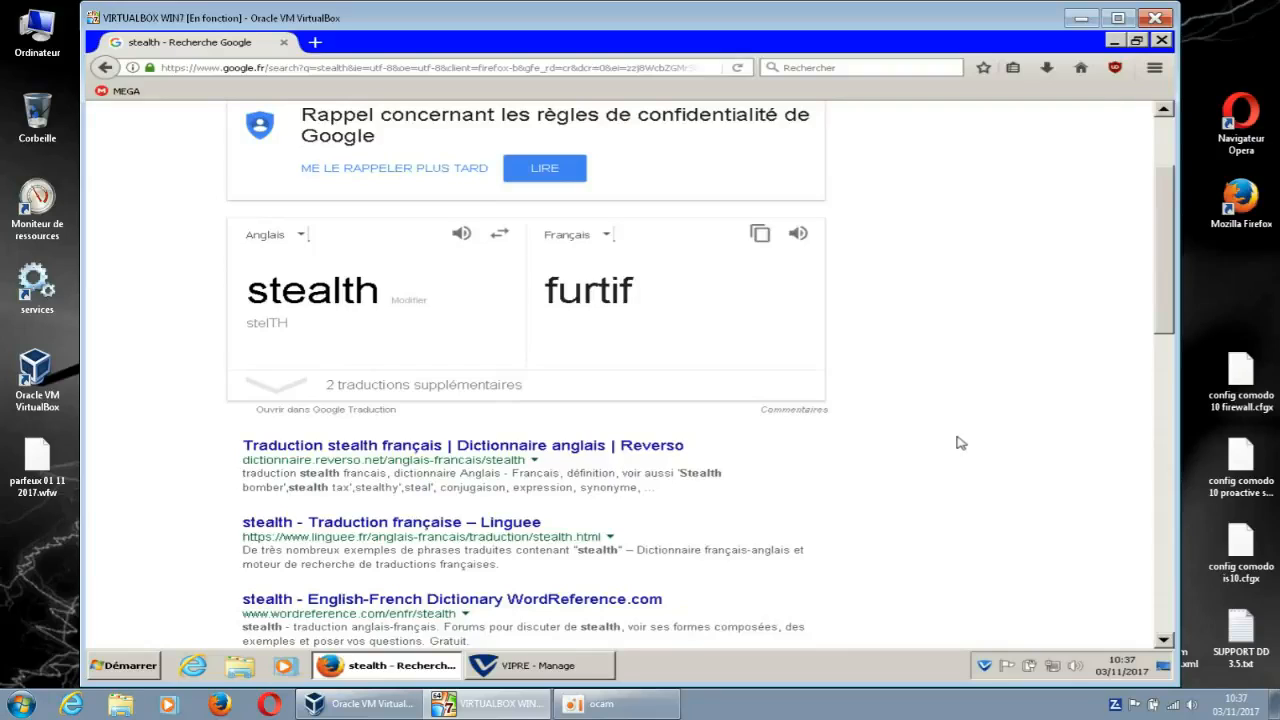
scroll(960, 443, "down", 1)
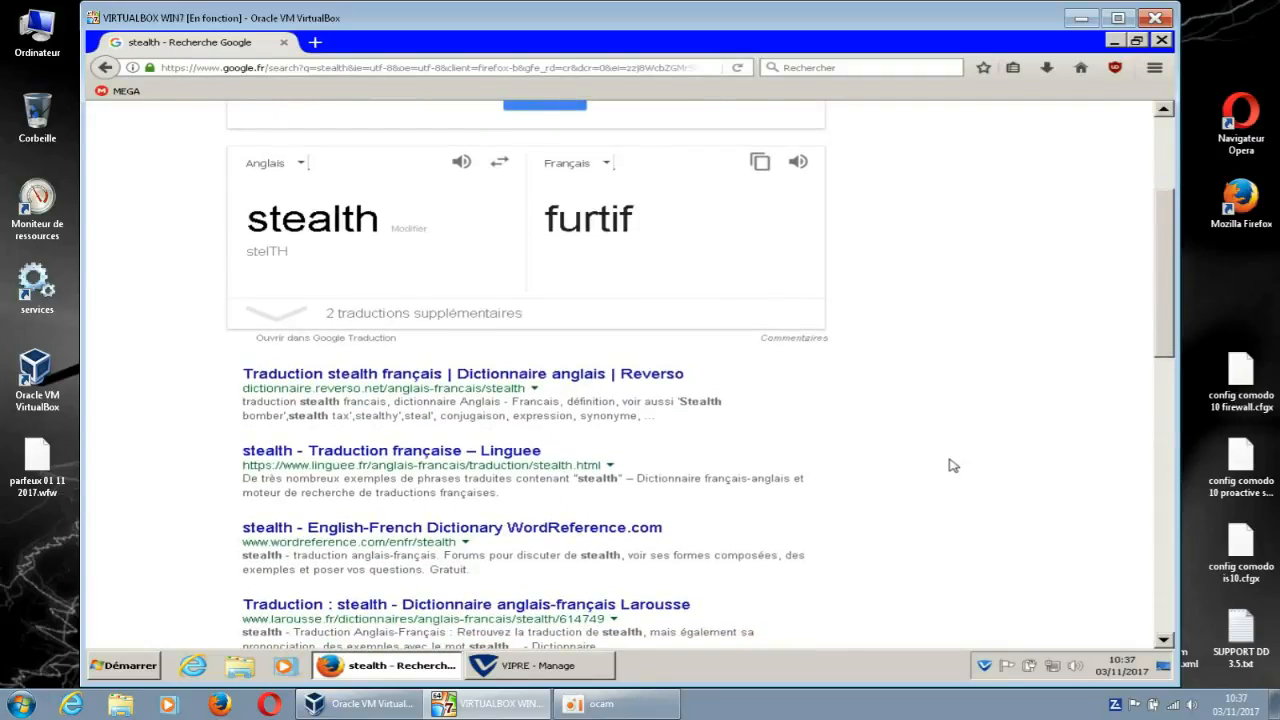
scroll(950, 462, "up", 3)
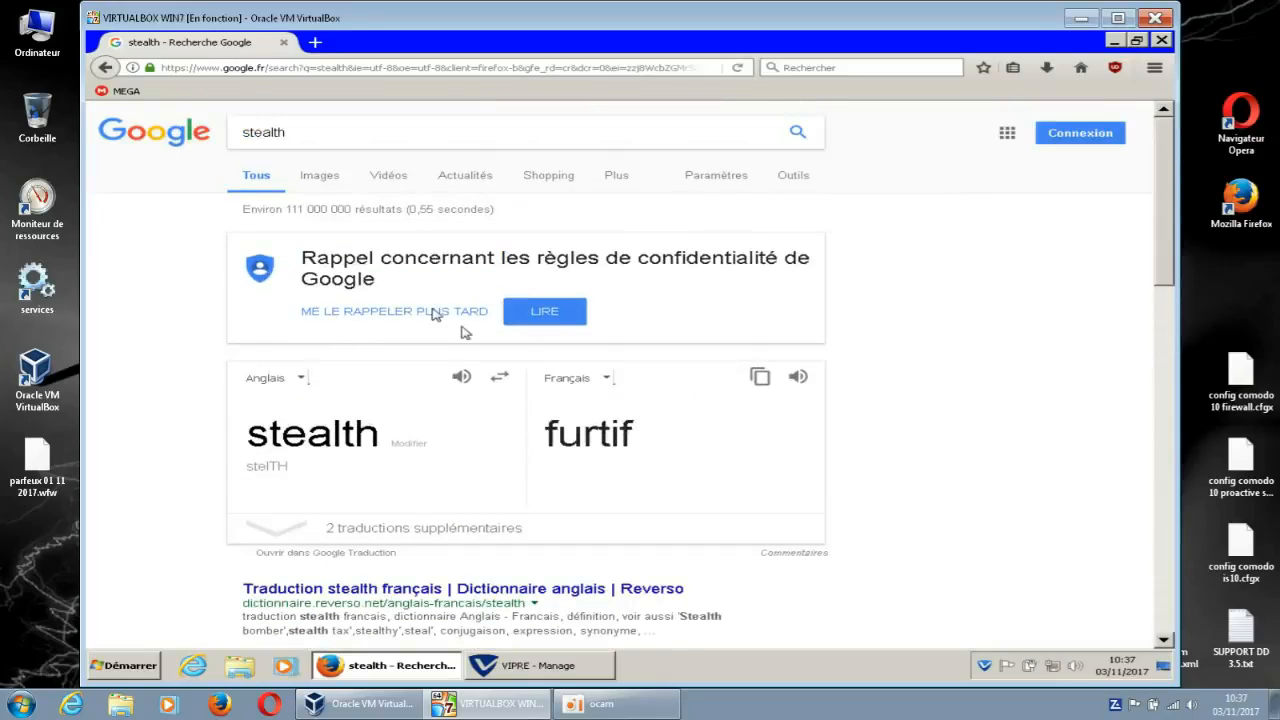
Step: Replace the Google search term with "furtif" and run the search
left_click(298, 131)
left_click_drag(298, 132, 224, 139)
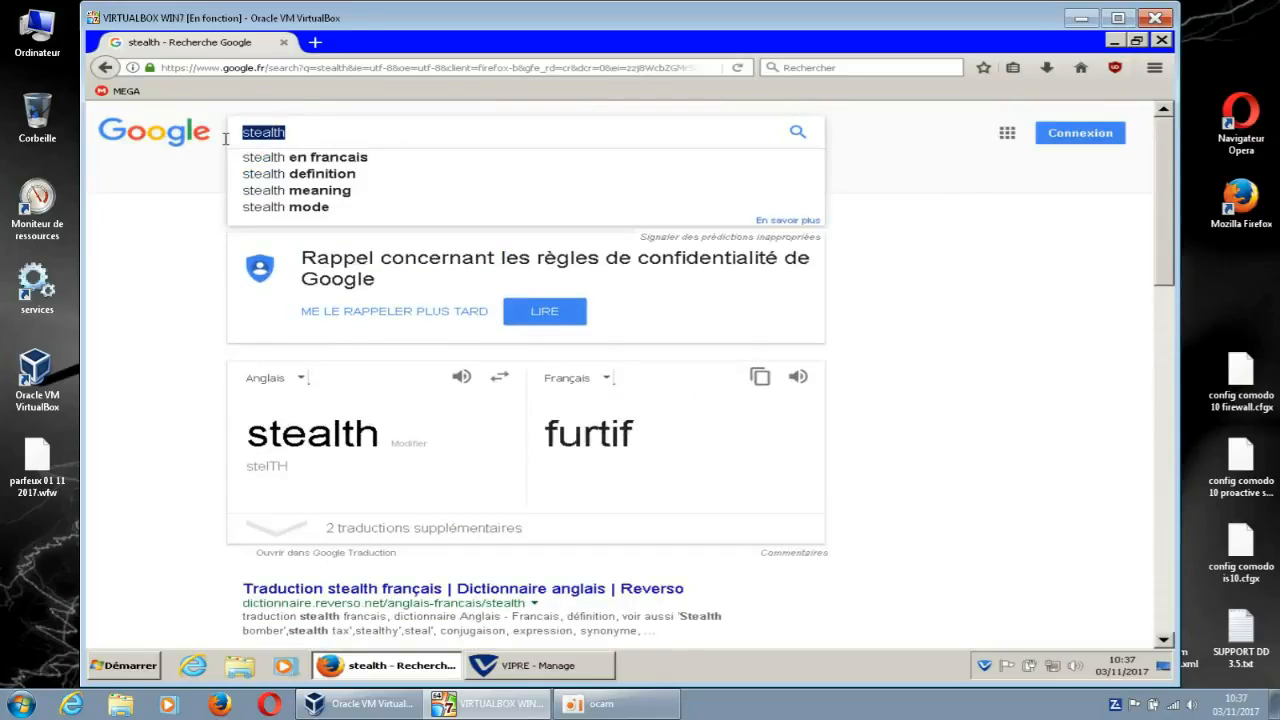
type("fu")
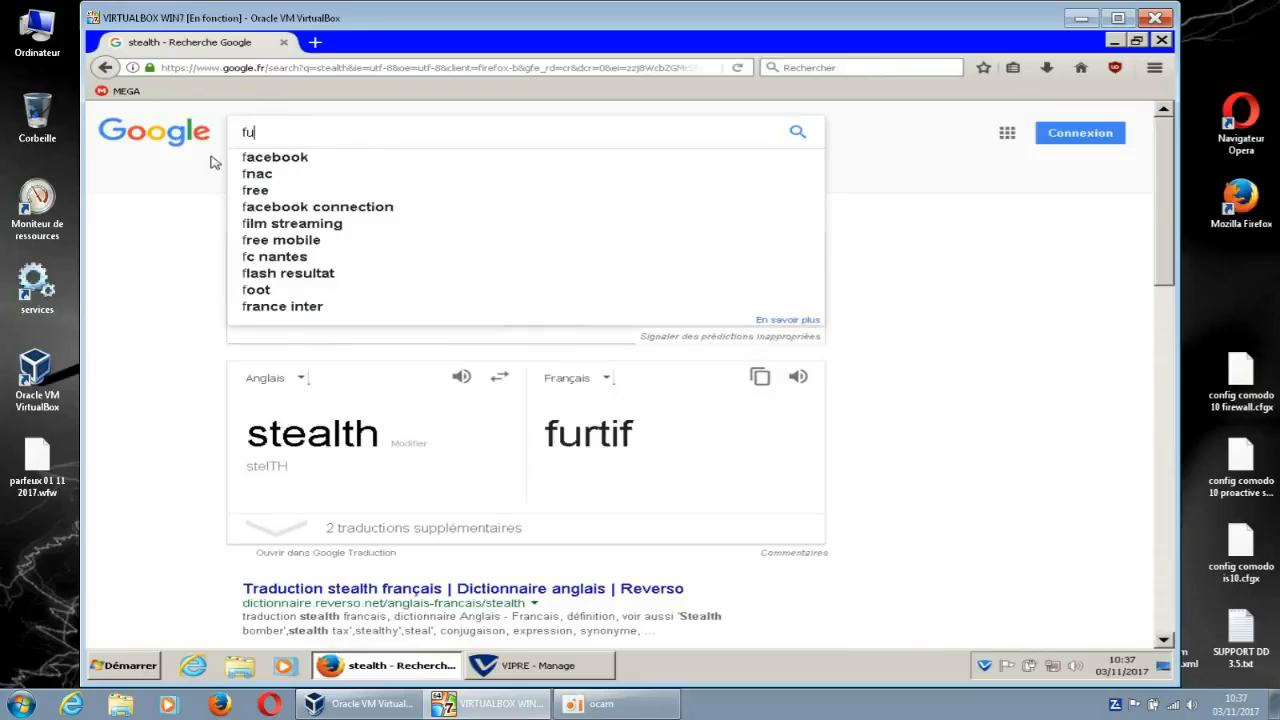
type("rtif")
key("Return")
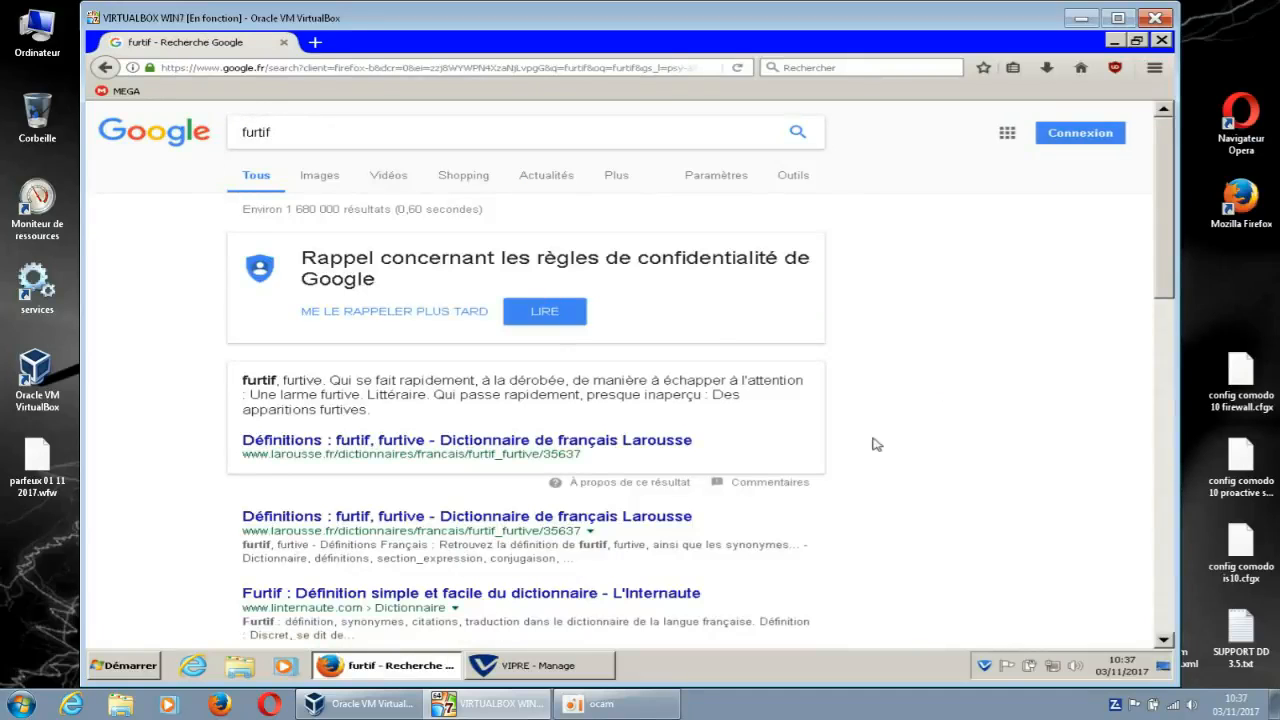
Step: Open the Larousse definition of "furtif, furtive", accept the cookie notice to read it, and close Firefox
left_click(530, 517)
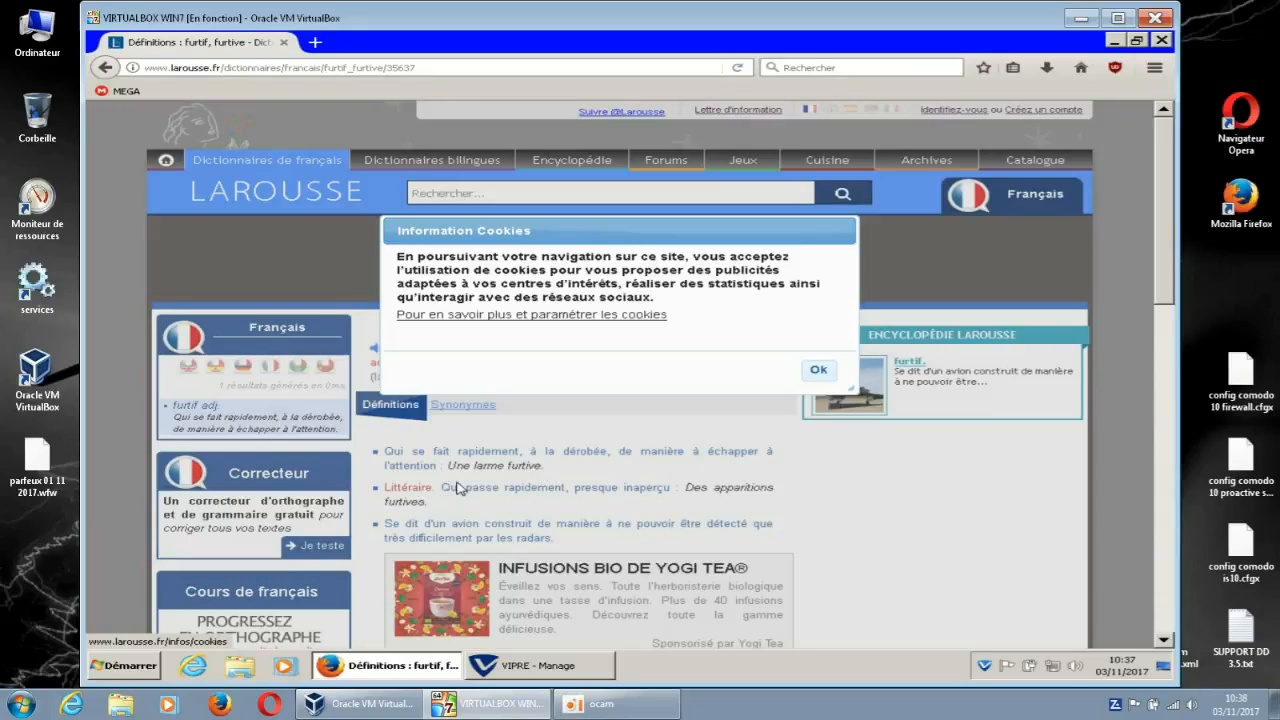
left_click(818, 370)
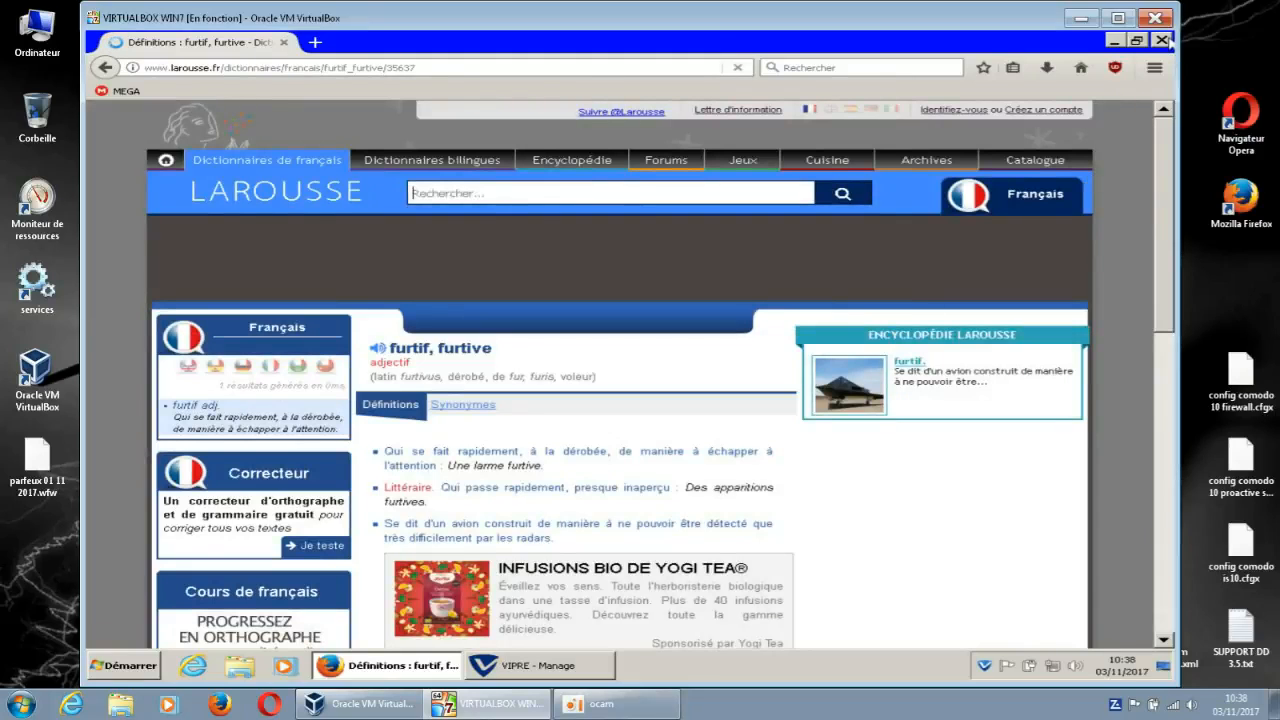
left_click(1163, 41)
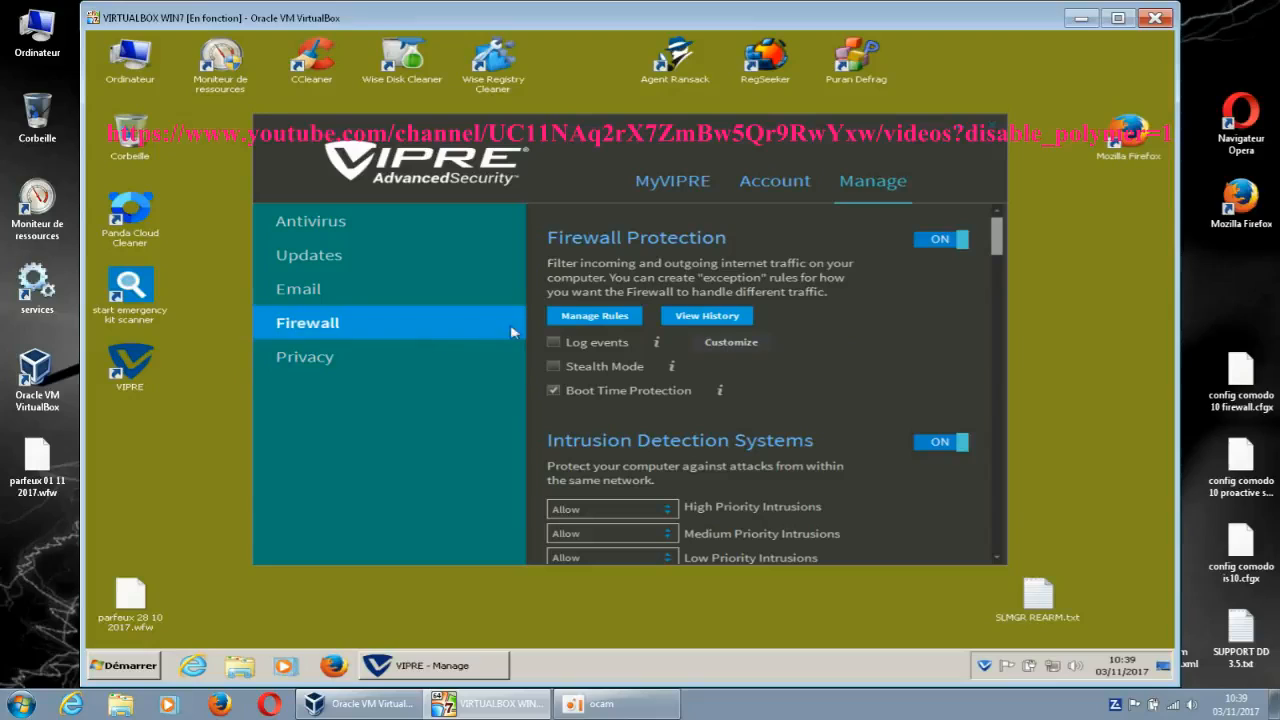
Step: Open the firewall rules in VIPRE and examine the application rules and the service rules
left_click(566, 318)
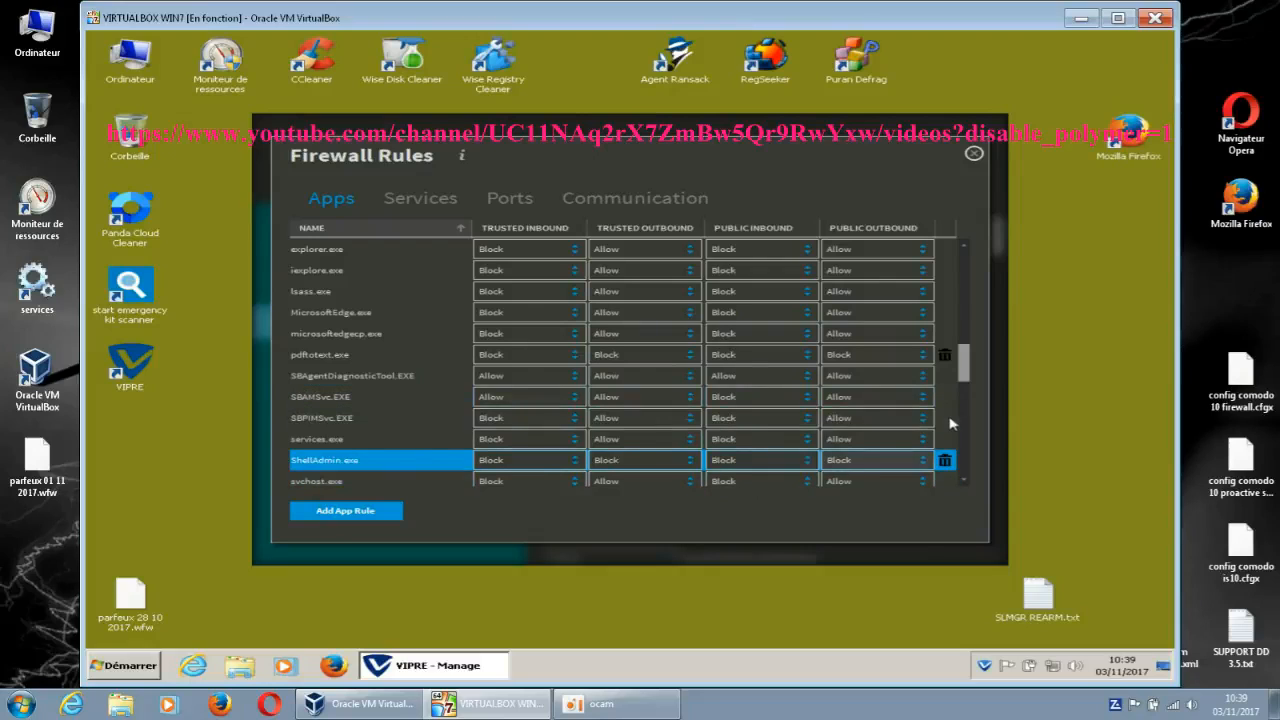
scroll(967, 374, "up", 1)
left_click_drag(972, 316, 970, 278)
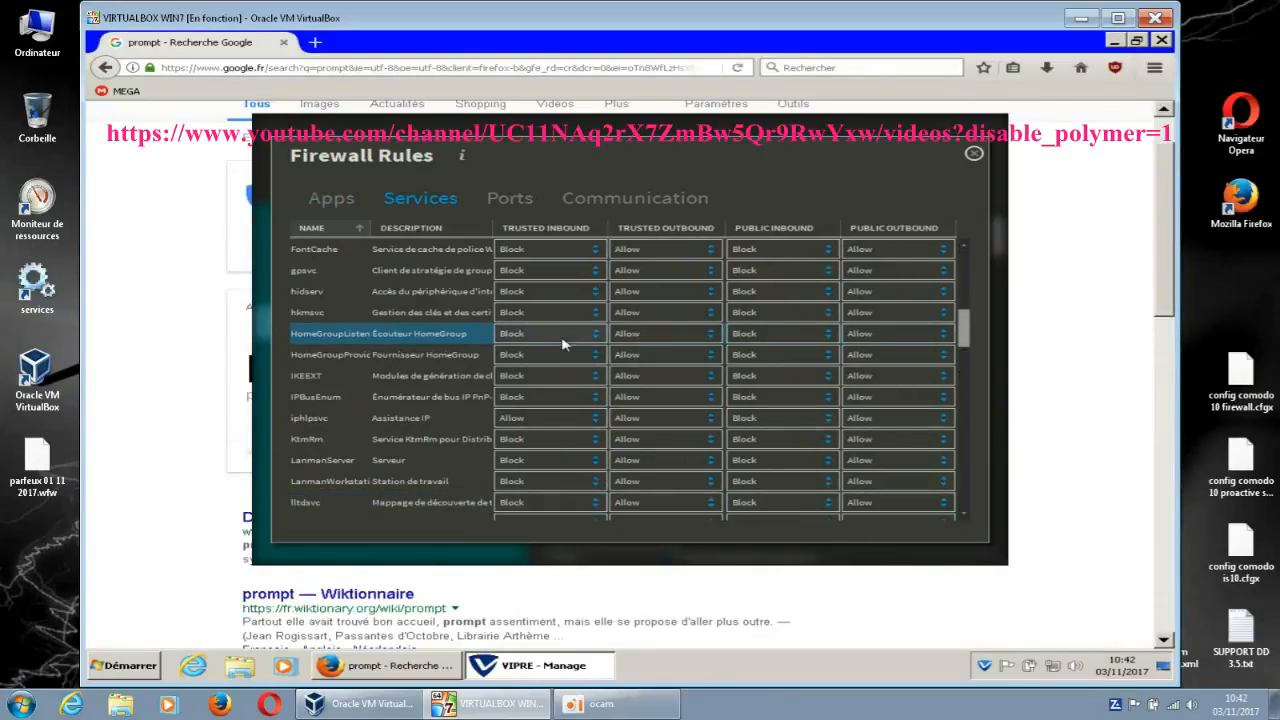
left_click(340, 202)
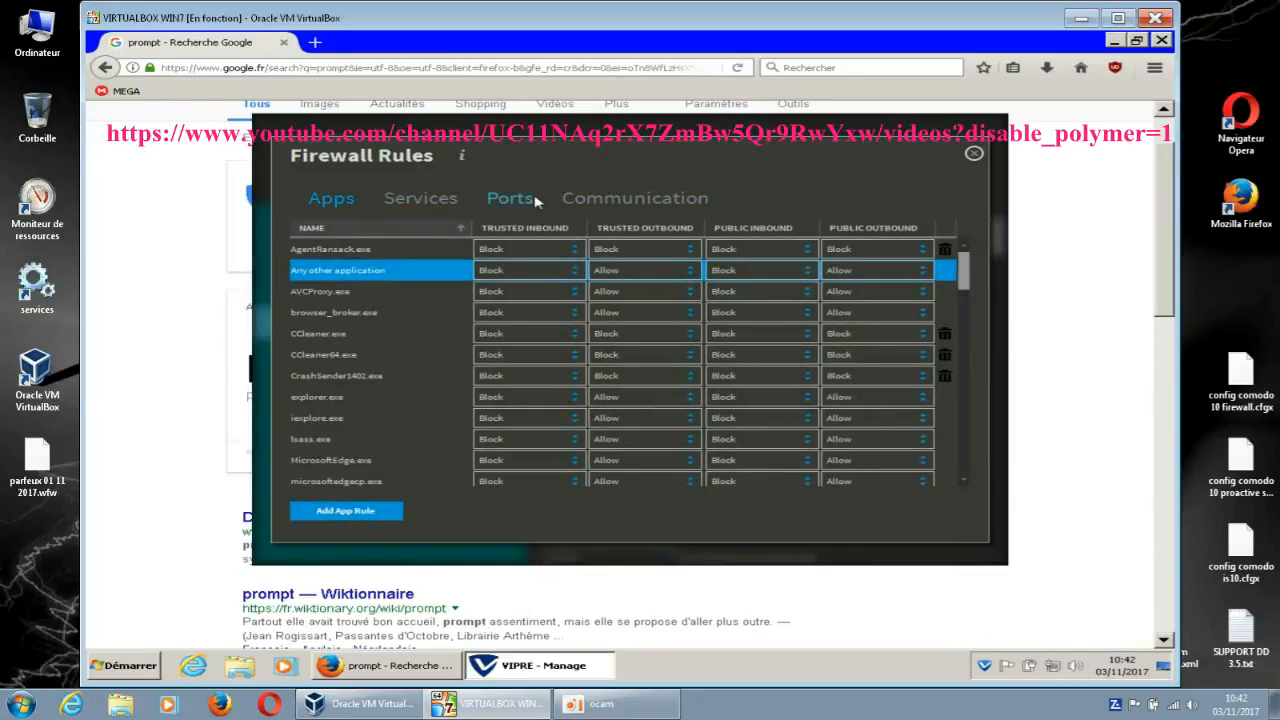
left_click(435, 202)
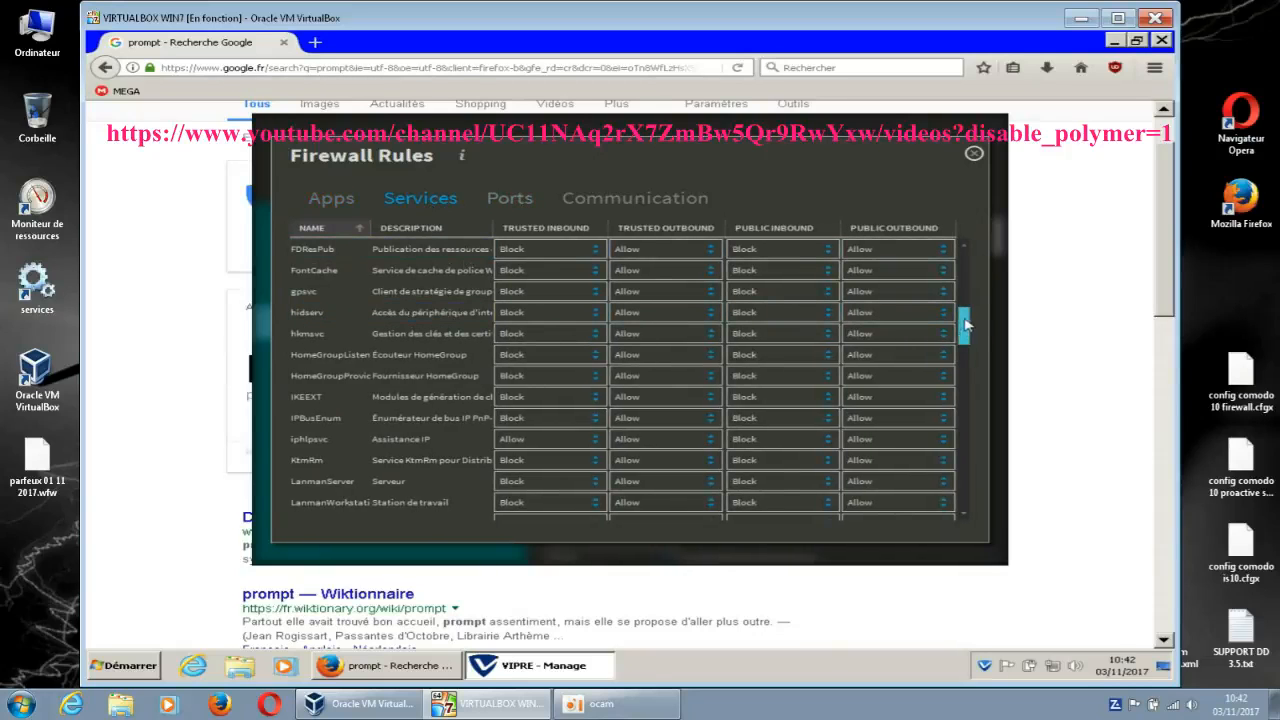
scroll(966, 323, "down", 2)
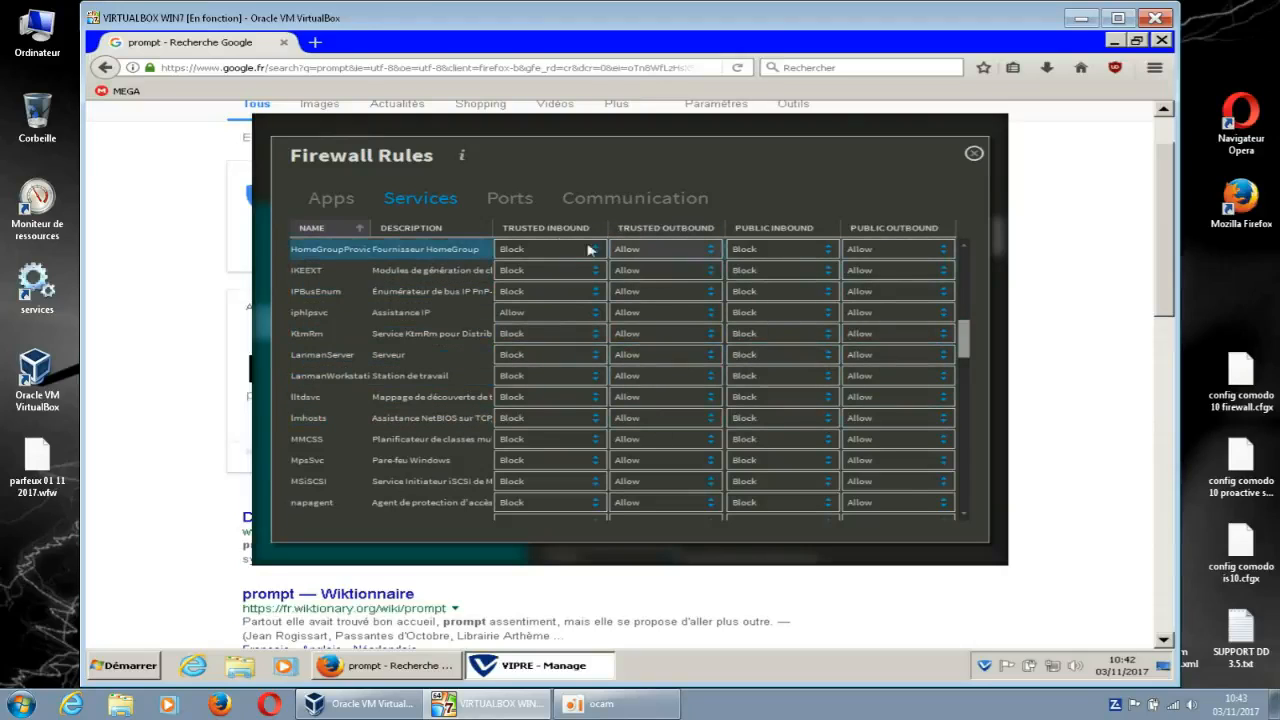
Step: Examine the port and communication rules and return to the list of service rules
left_click(522, 203)
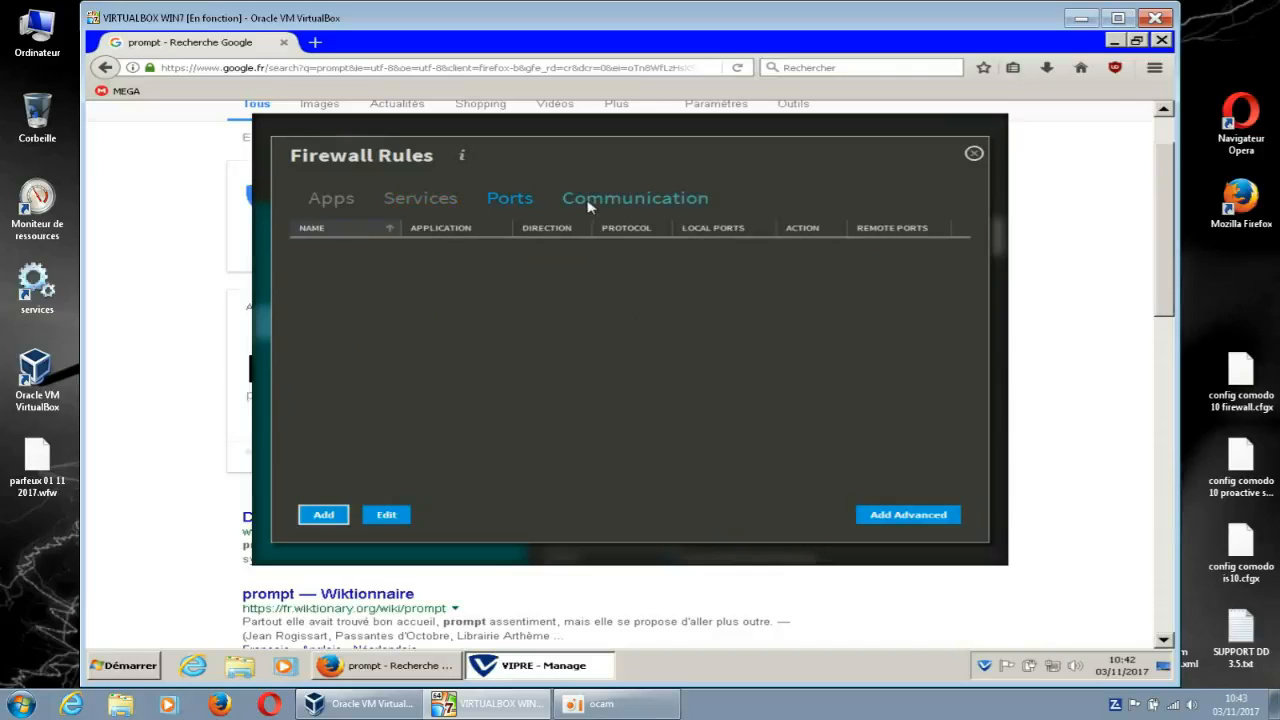
left_click(589, 205)
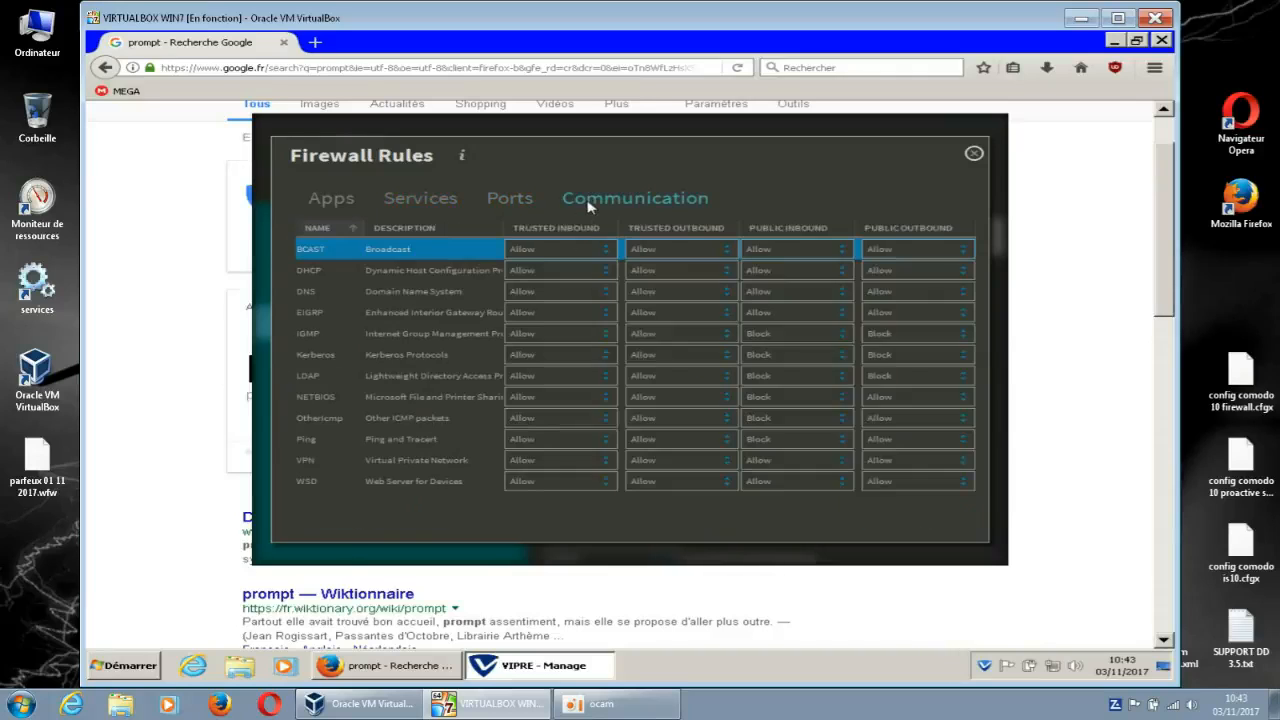
left_click(347, 207)
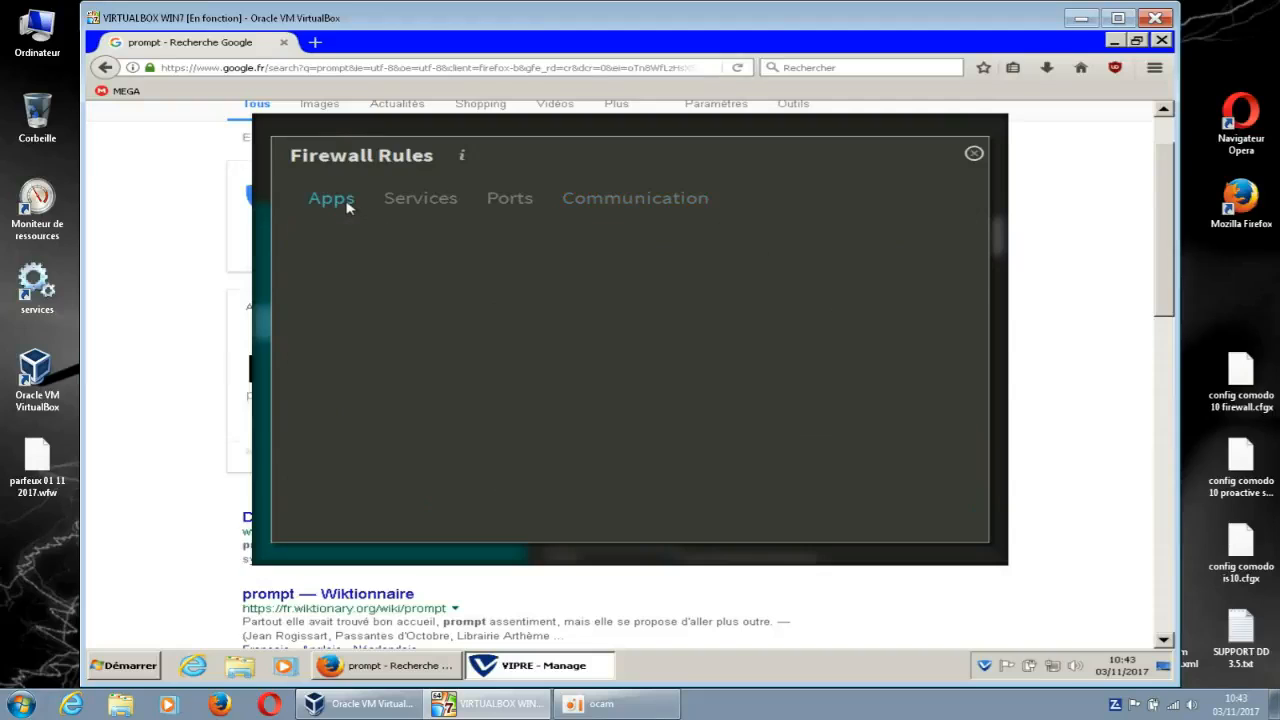
left_click(416, 200)
left_click(508, 201)
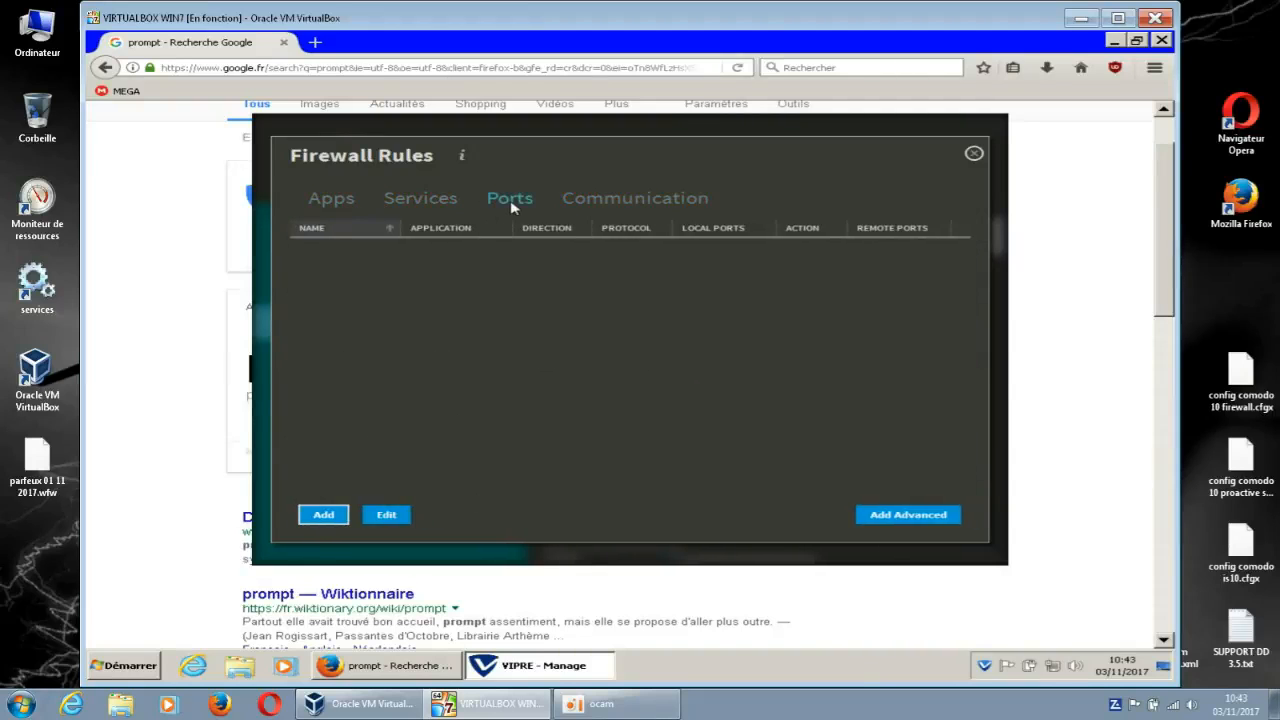
left_click(420, 199)
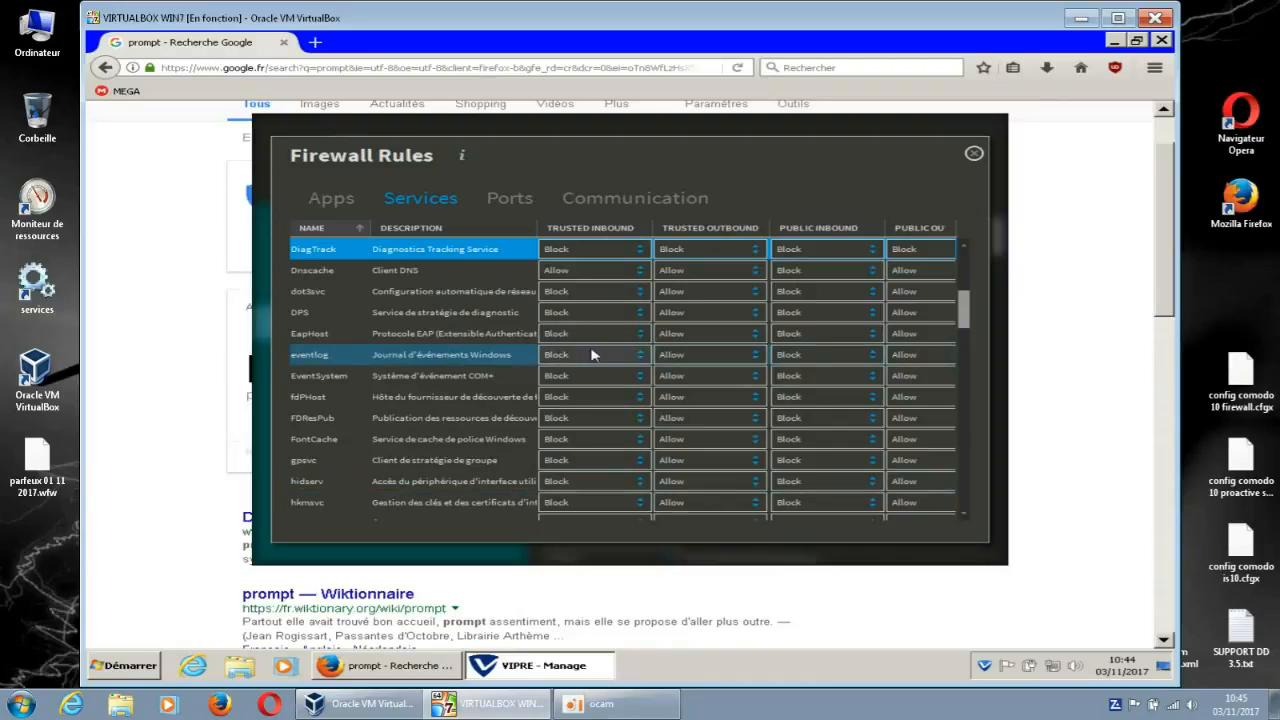
Step: Adjust the Description column's width in the service rules to read the full service descriptions
left_click_drag(535, 231, 630, 228)
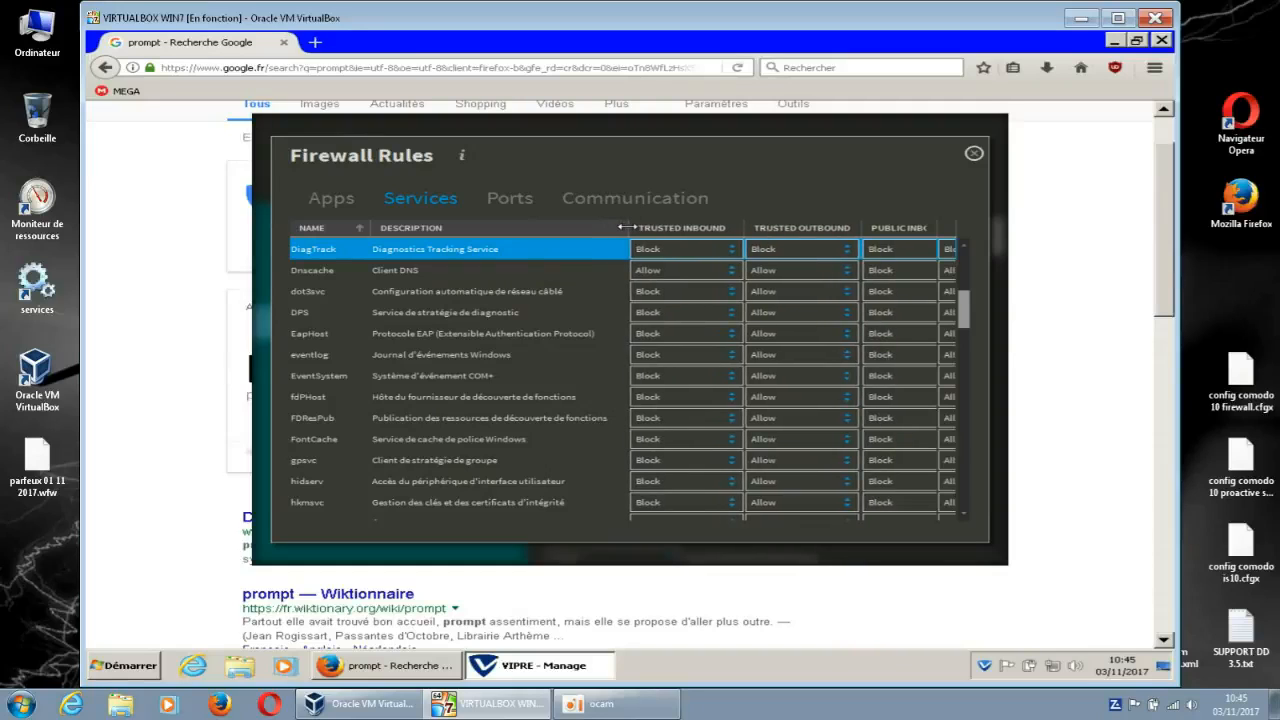
left_click_drag(617, 228, 501, 228)
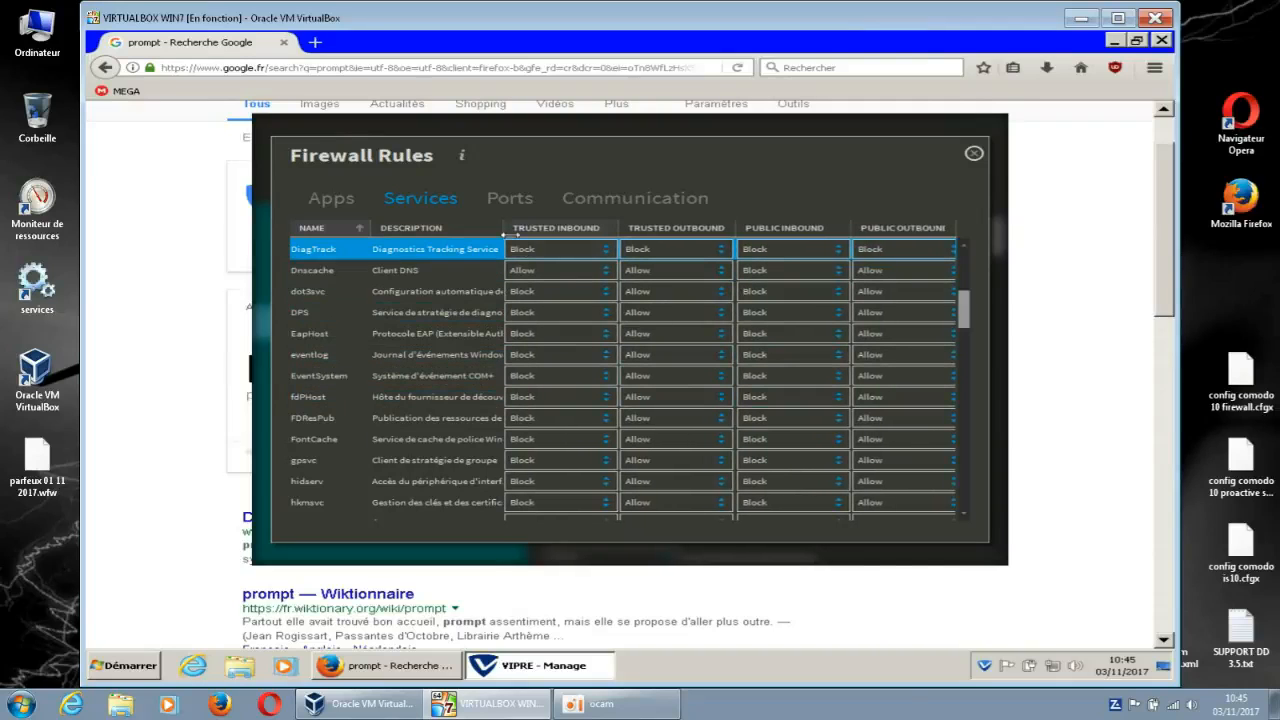
left_click_drag(505, 228, 636, 230)
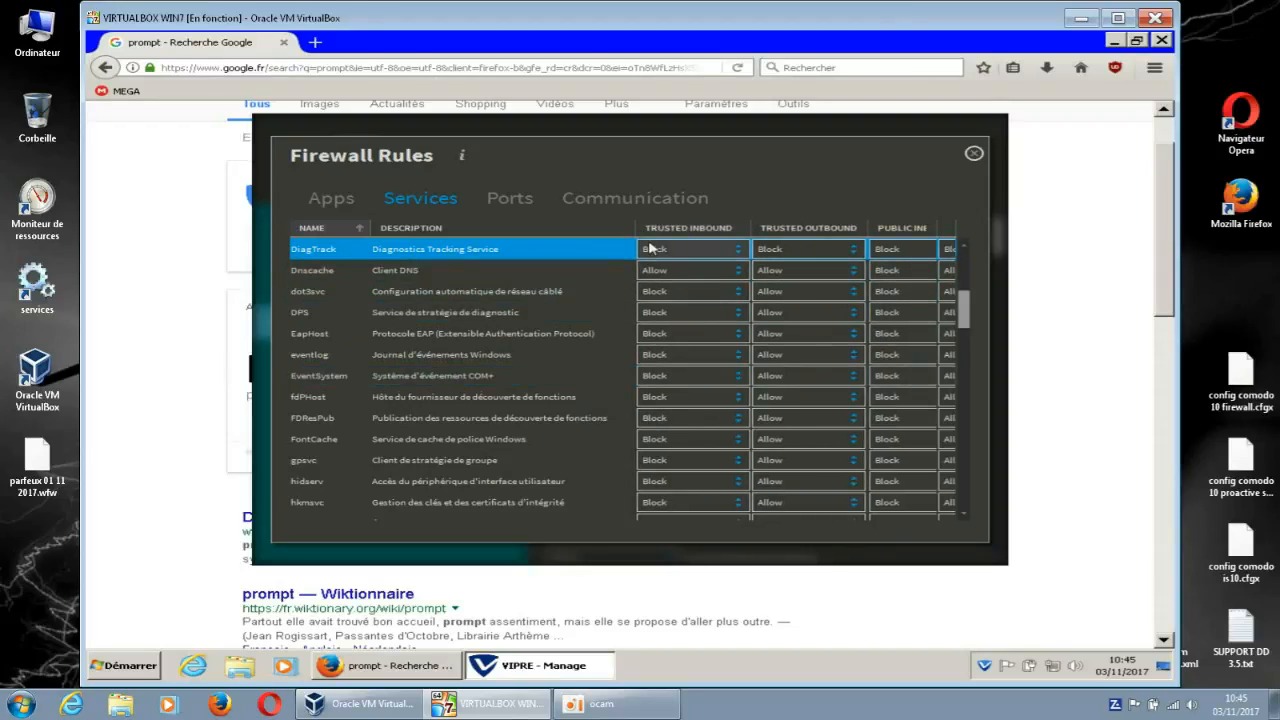
left_click_drag(626, 231, 550, 231)
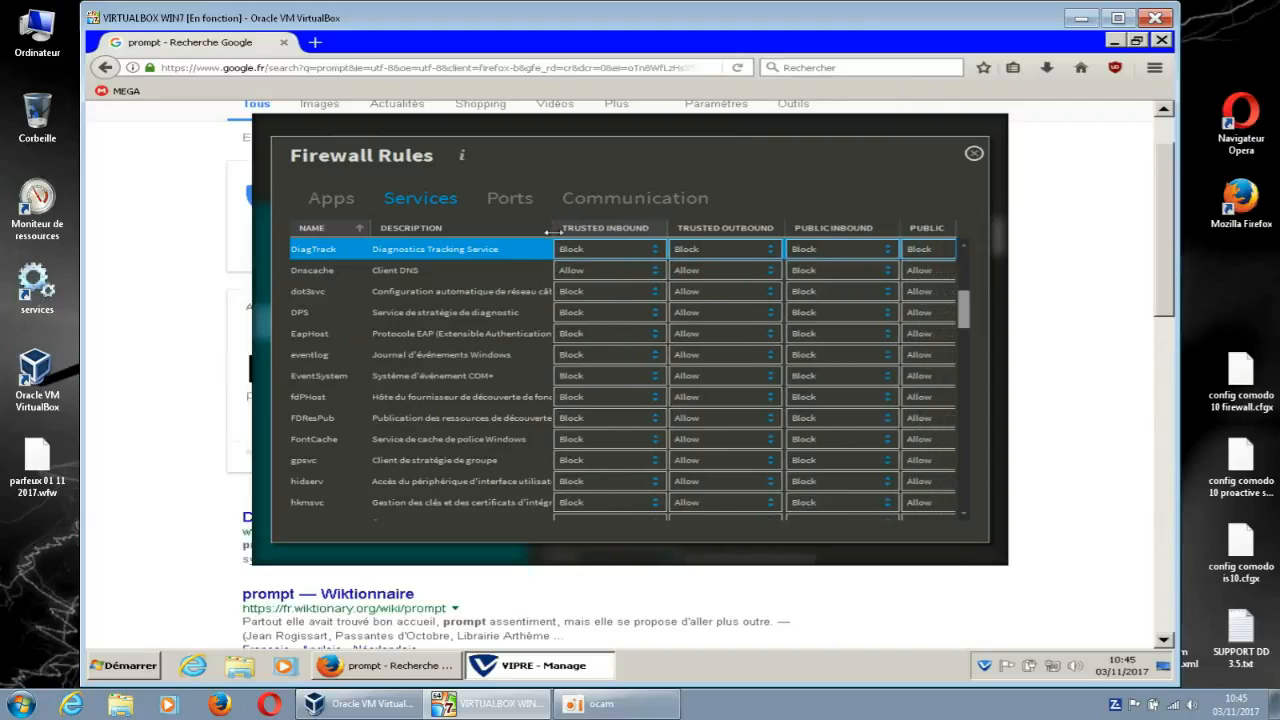